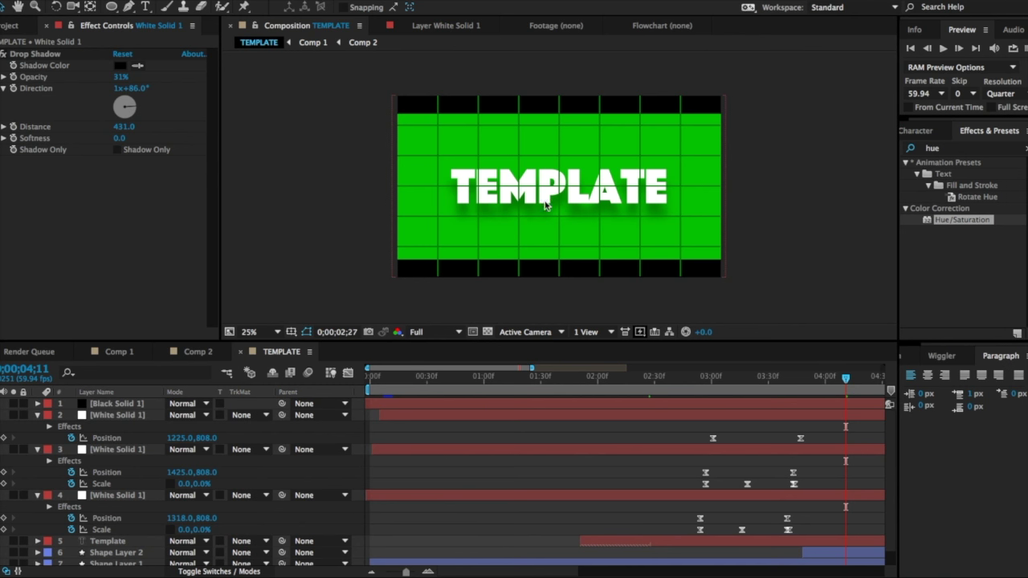
Step: Glance at Comp 1, then return to the TEMPLATE composition
scroll(71, 430, "down", 1)
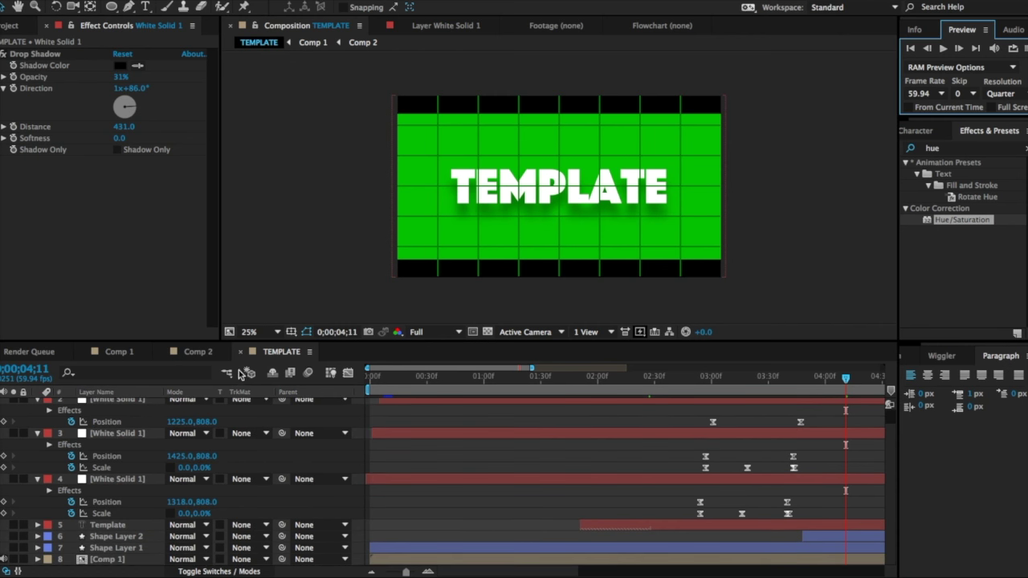
left_click(135, 353)
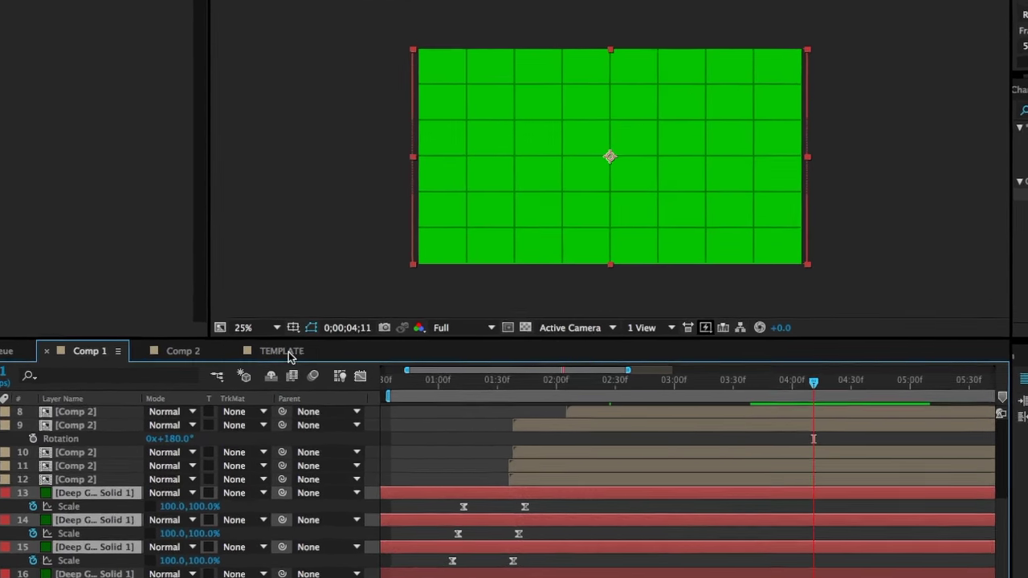
left_click(273, 350)
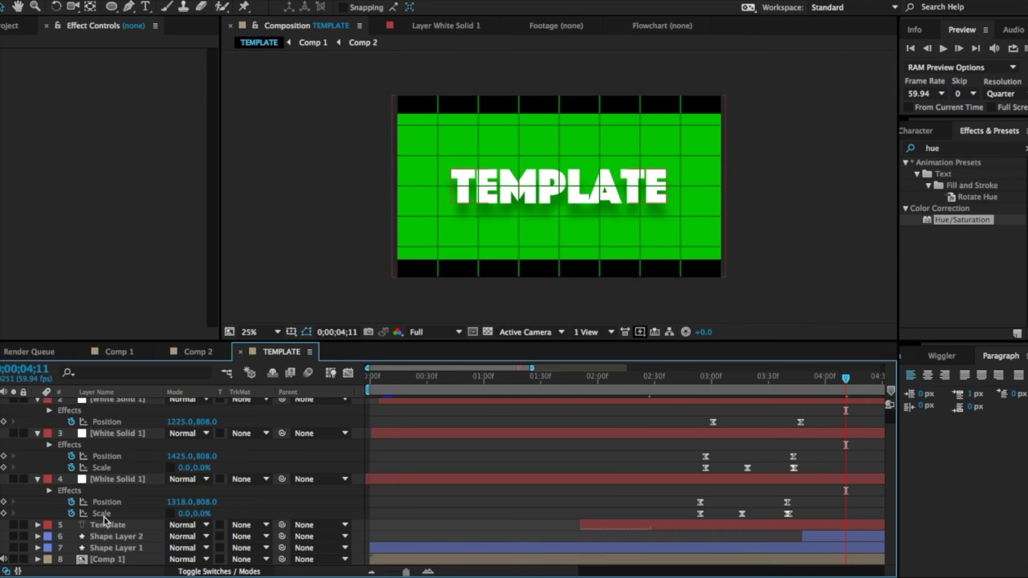
Step: Select the Template text layer and delete the TEMPLATE title characters
left_click(116, 526)
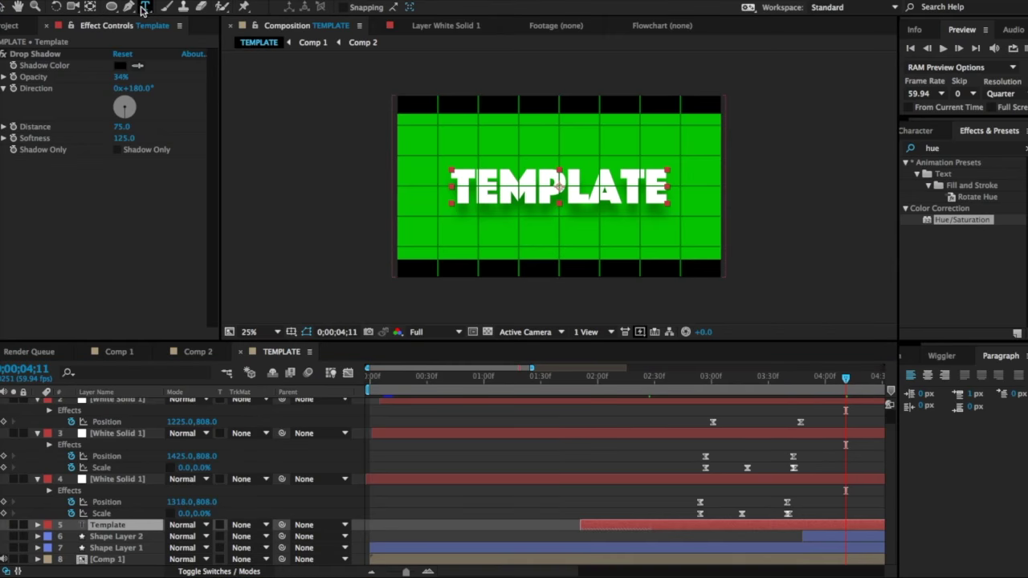
key("ctrl+t")
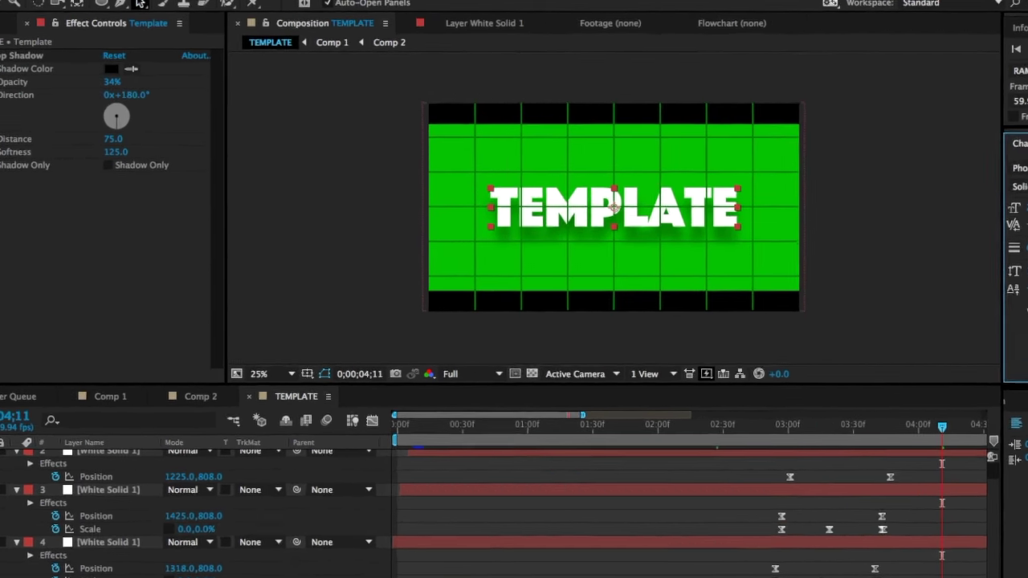
key("ctrl+alt+shift+t")
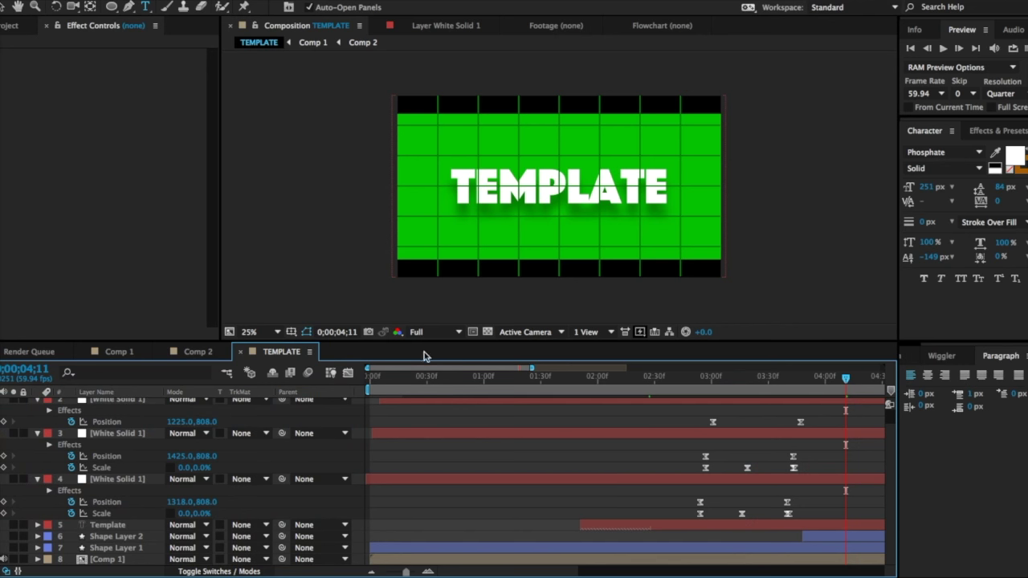
left_click(120, 525)
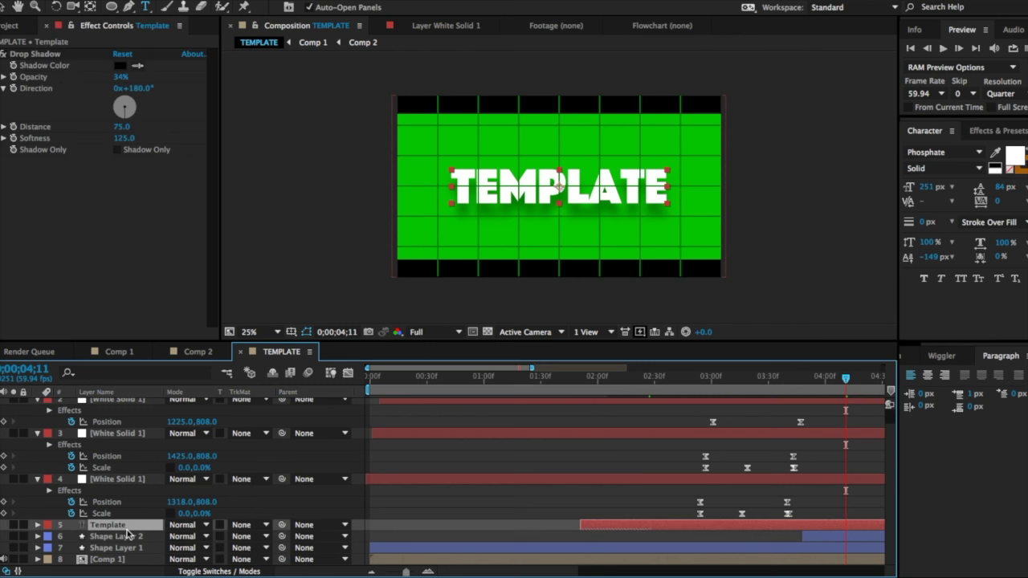
left_click(515, 183)
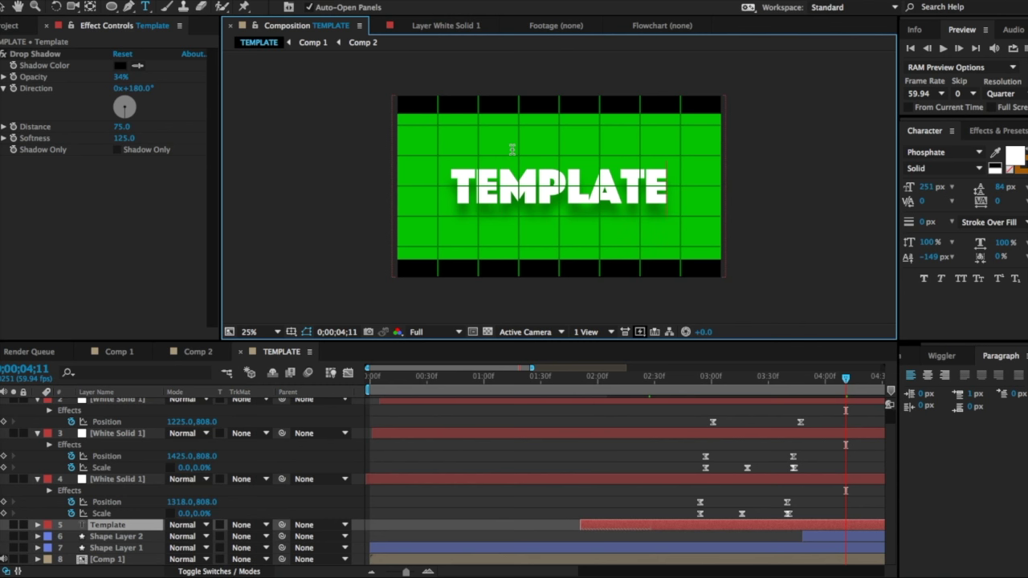
key("BackSpace")
key("BackSpace")
key("BackSpace")
key("BackSpace")
key("BackSpace")
key("BackSpace")
key("BackSpace")
key("BackSpace")
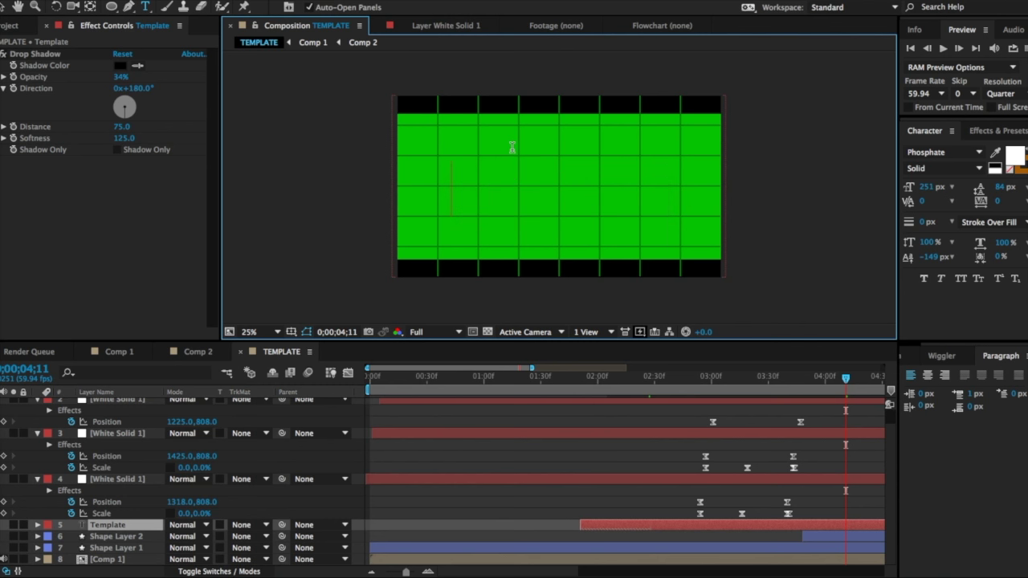
Step: Type EWARD as the new title text and commit the edit
type("EWARD")
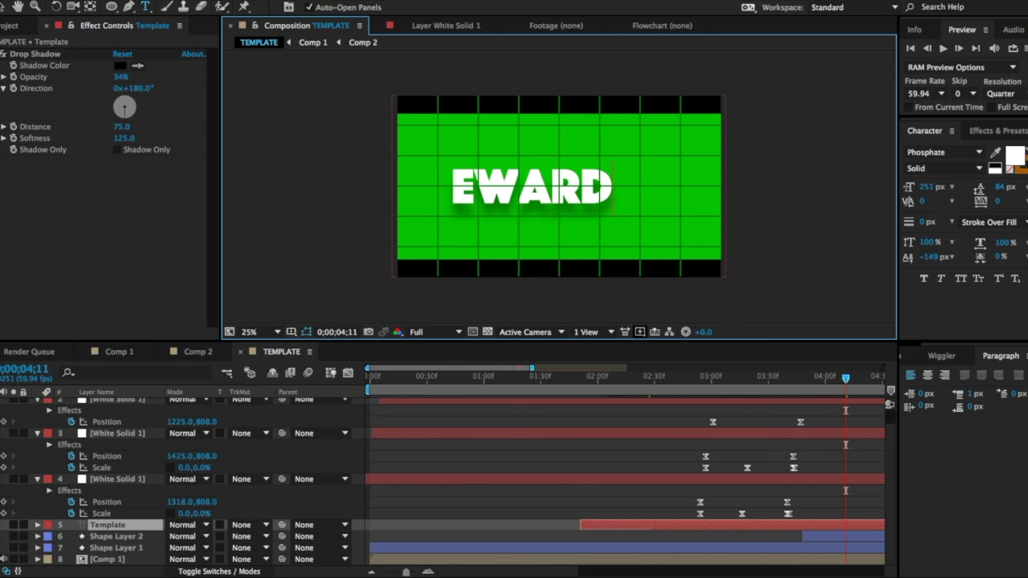
left_click(5, 6)
scroll(498, 246, "up", 2)
key("p")
scroll(571, 216, "down", 3)
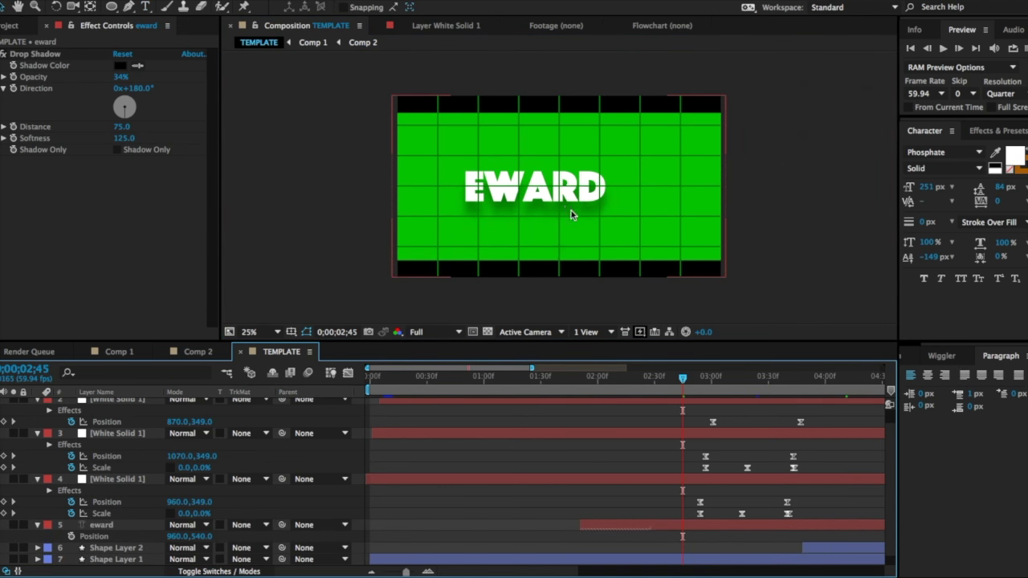
scroll(602, 194, "up", 2)
Step: Scrub the eward layer's Position X to 1100 so the title sits at 1100, 540
left_click(152, 525)
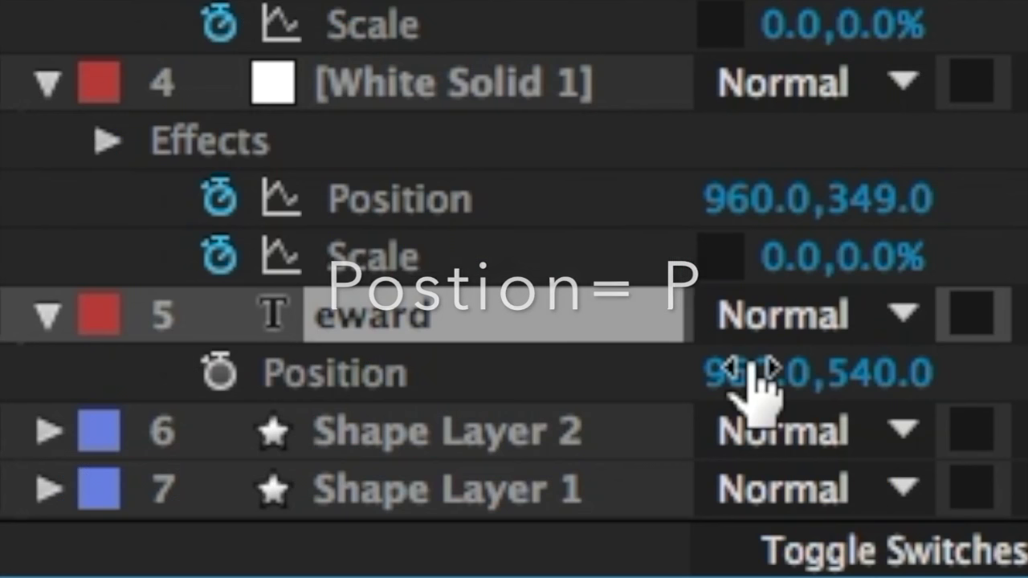
left_click_drag(177, 536, 198, 534)
left_click_drag(865, 350, 1027, 338)
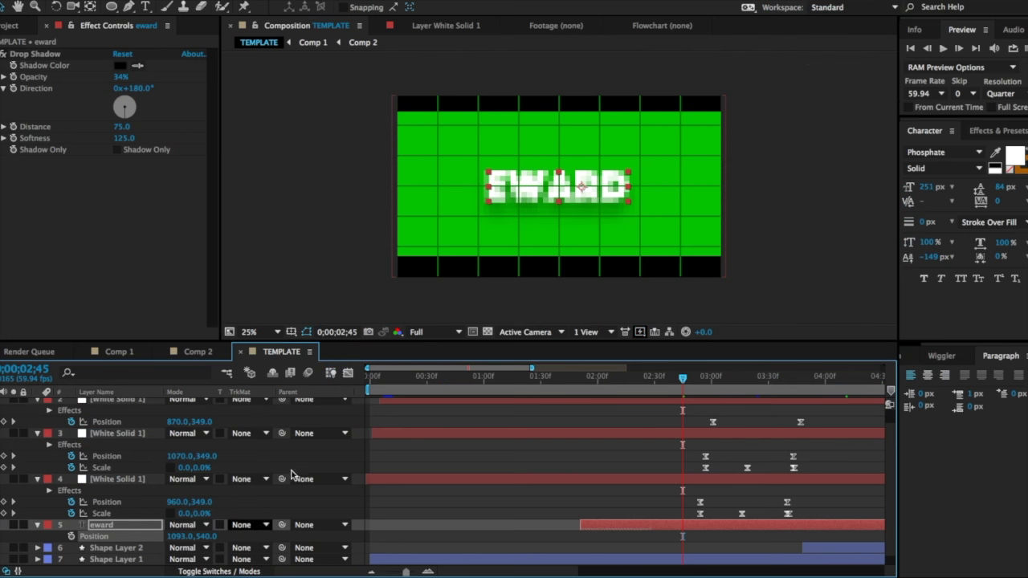
scroll(500, 257, "up", 6)
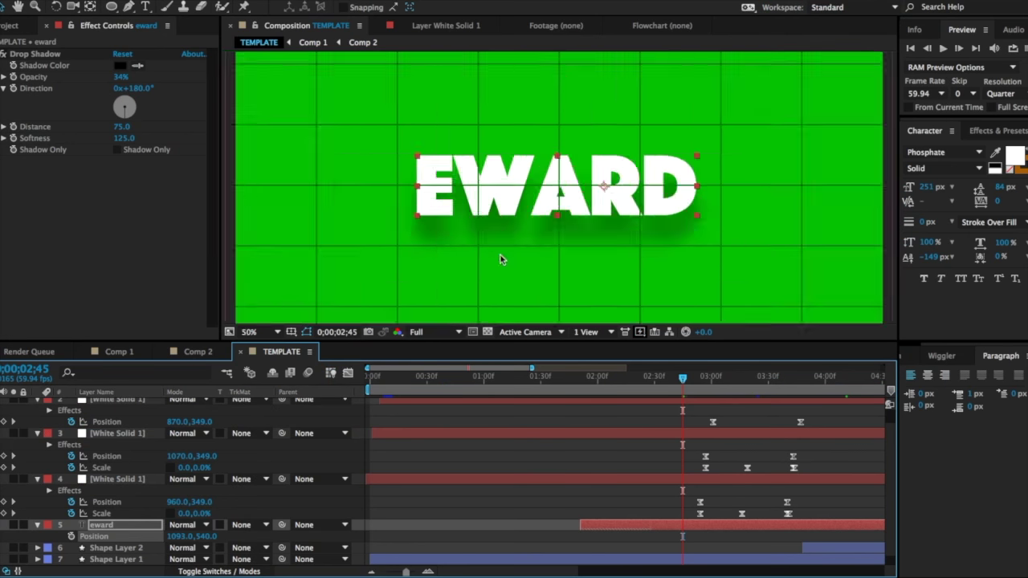
scroll(616, 179, "down", 6)
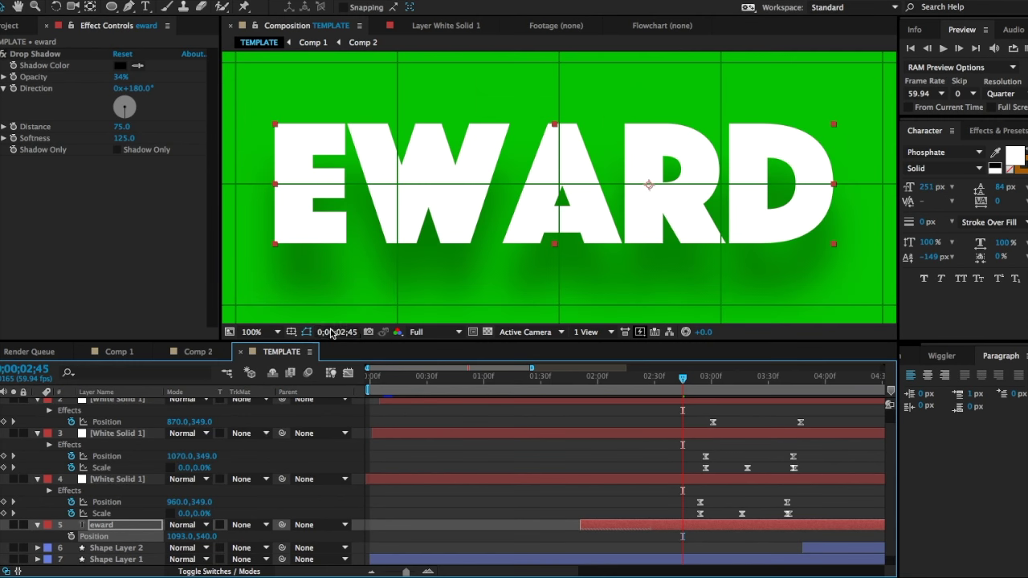
left_click_drag(179, 536, 202, 554)
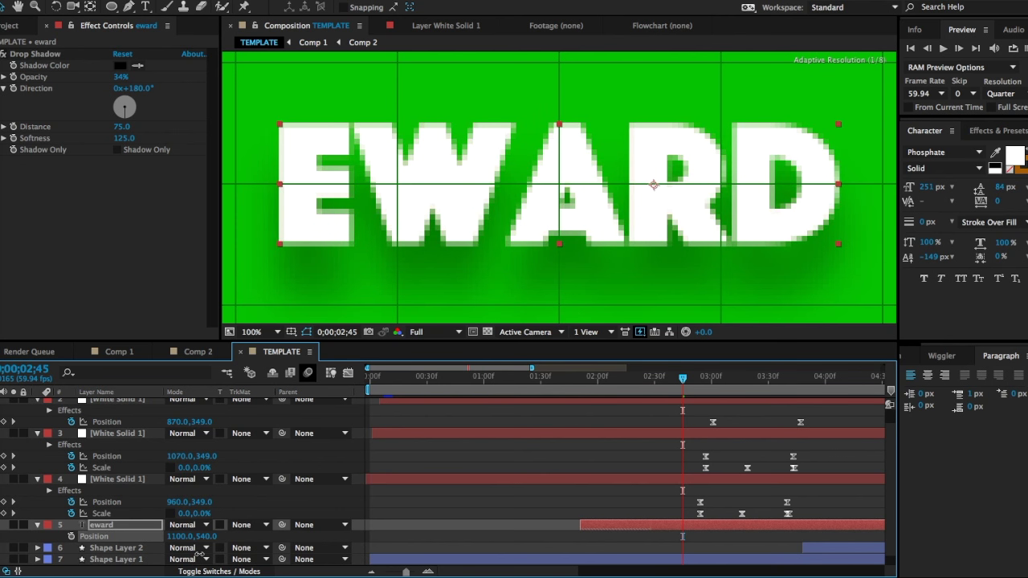
scroll(642, 70, "up", 2)
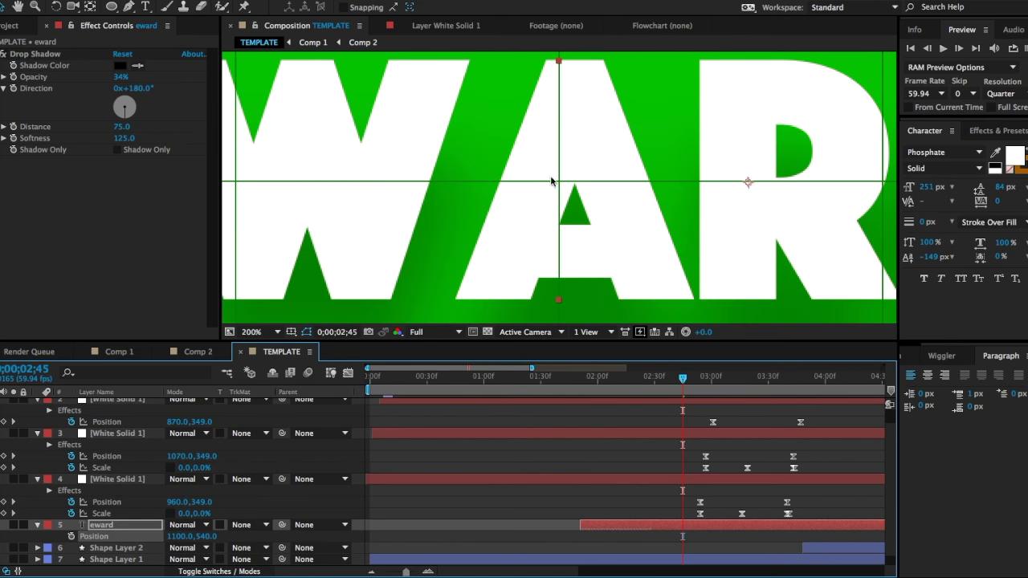
scroll(642, 69, "down", 2)
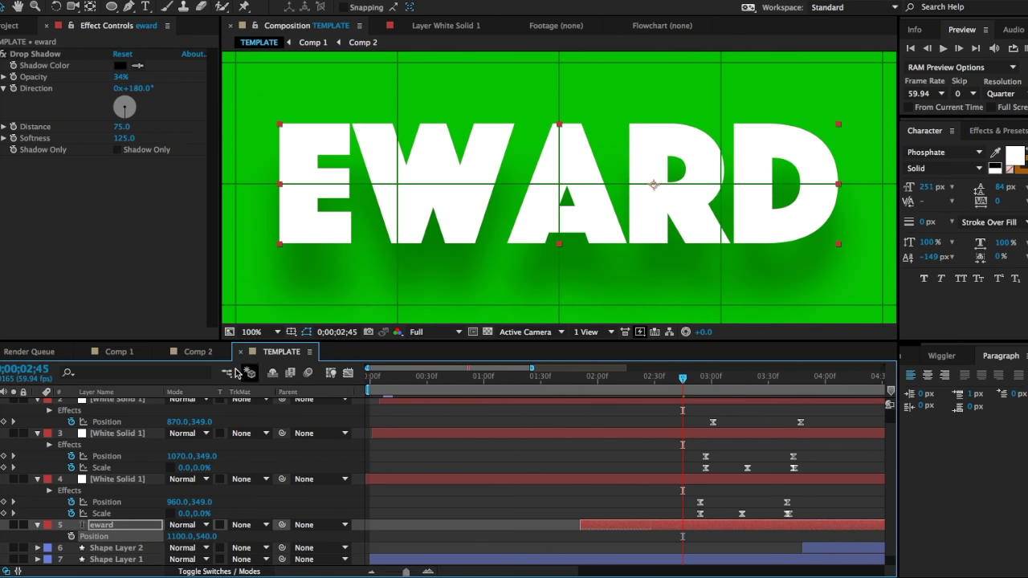
left_click(305, 337)
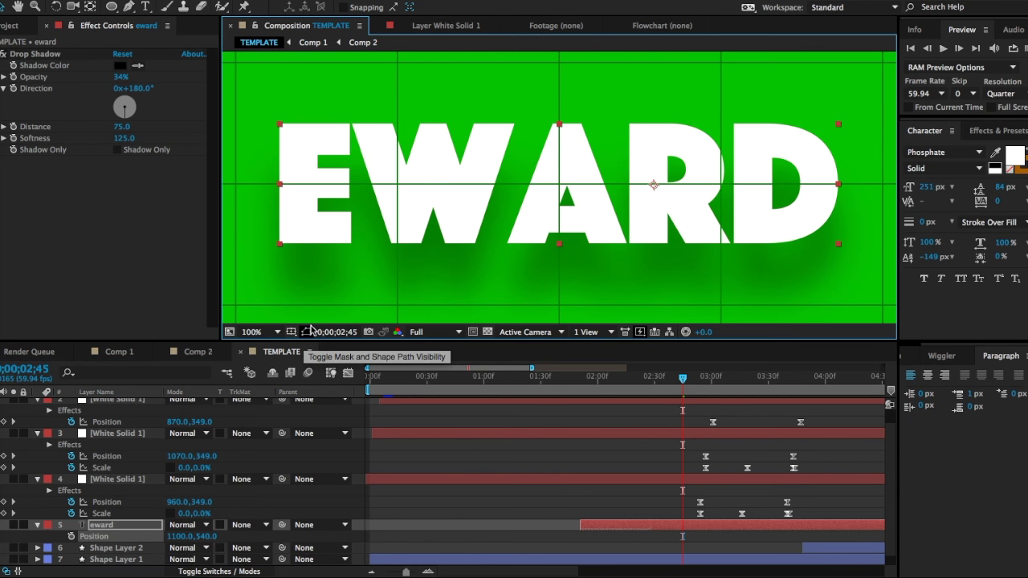
Step: Toggle the proportional grid overlay off and back on, then deselect the eward layer
left_click(291, 332)
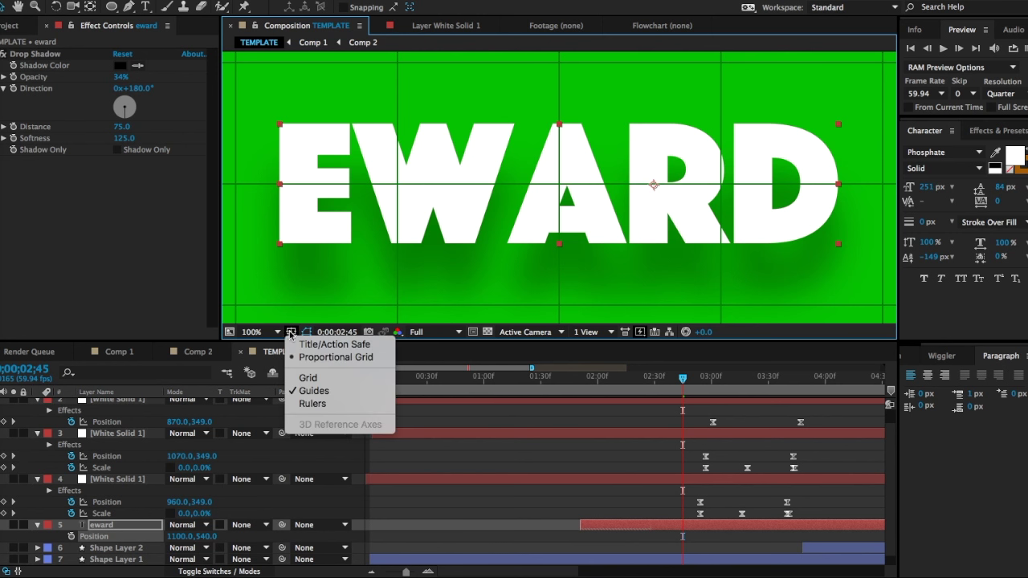
left_click(325, 356)
scroll(492, 78, "down", 5)
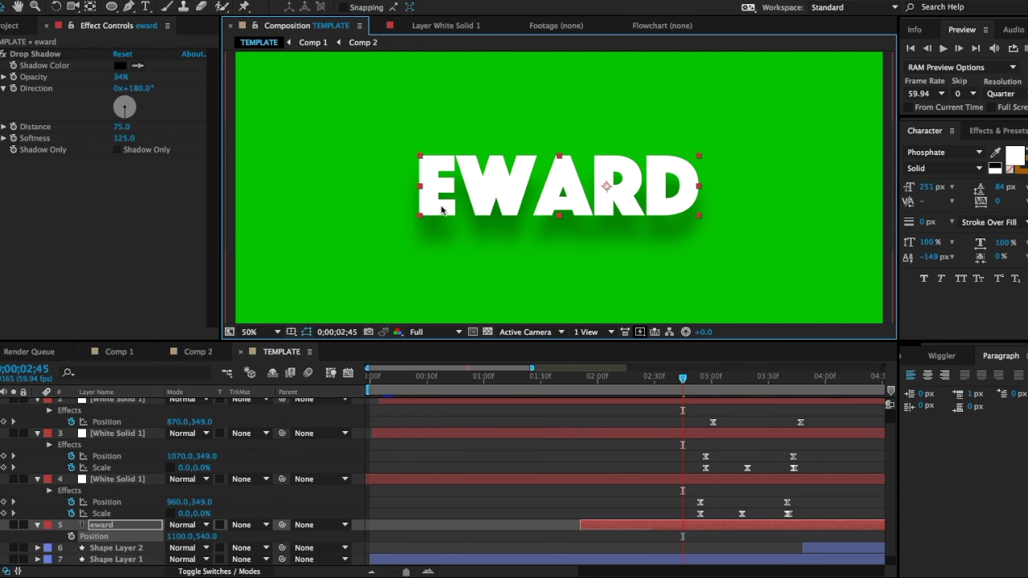
scroll(586, 239, "up", 1)
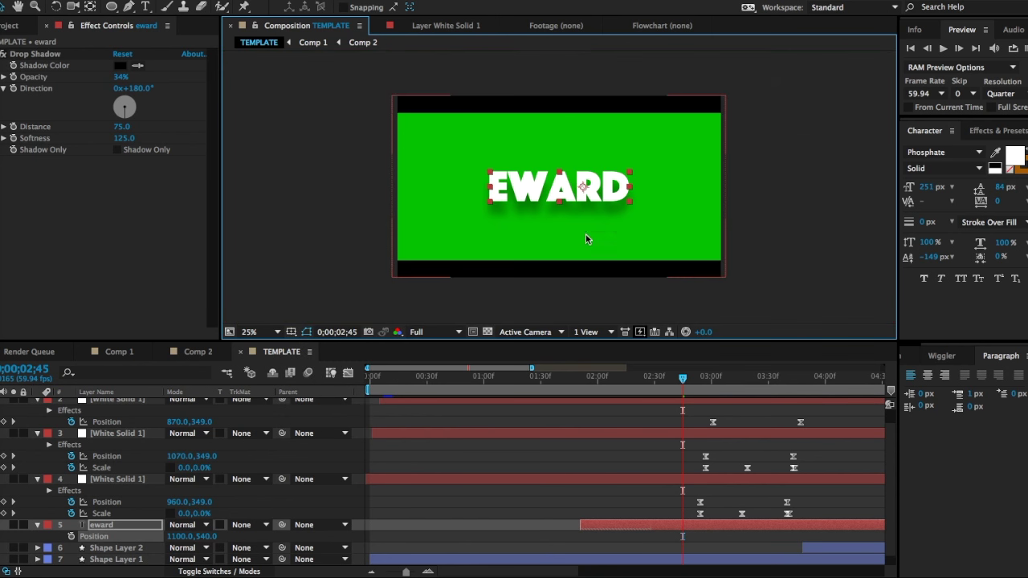
left_click(291, 332)
left_click(303, 357)
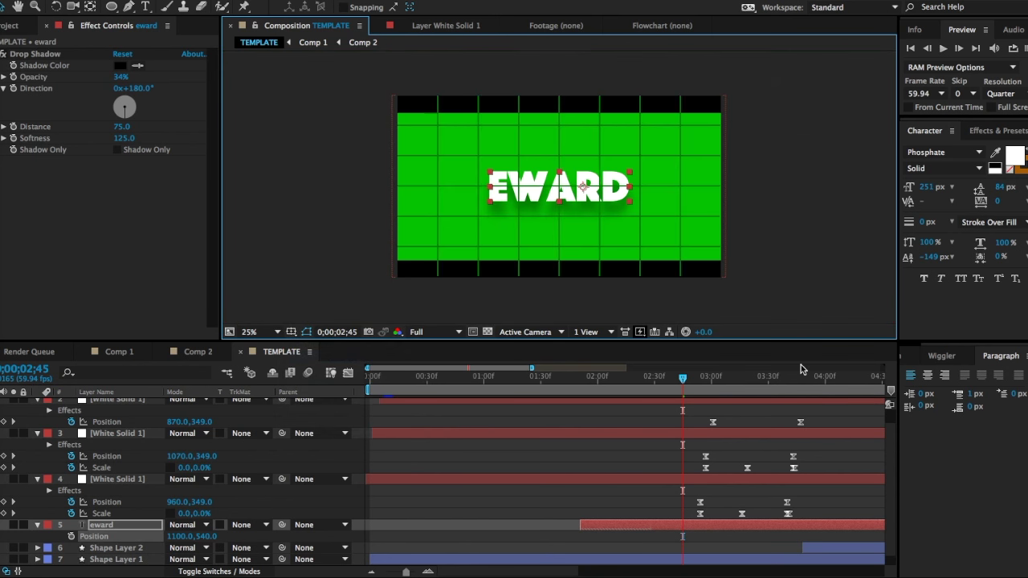
left_click(570, 463)
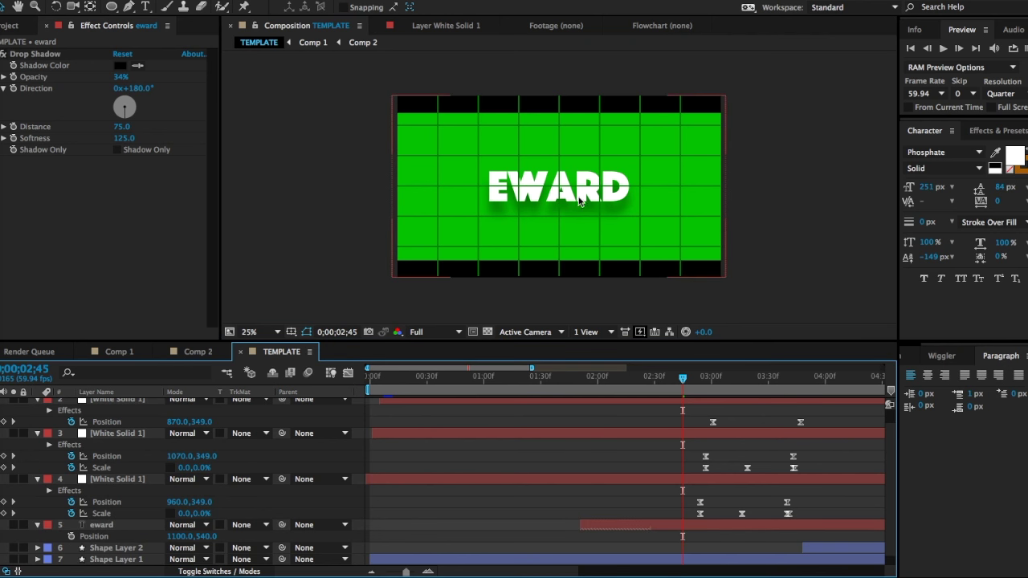
scroll(572, 183, "up", 2)
scroll(565, 180, "down", 2)
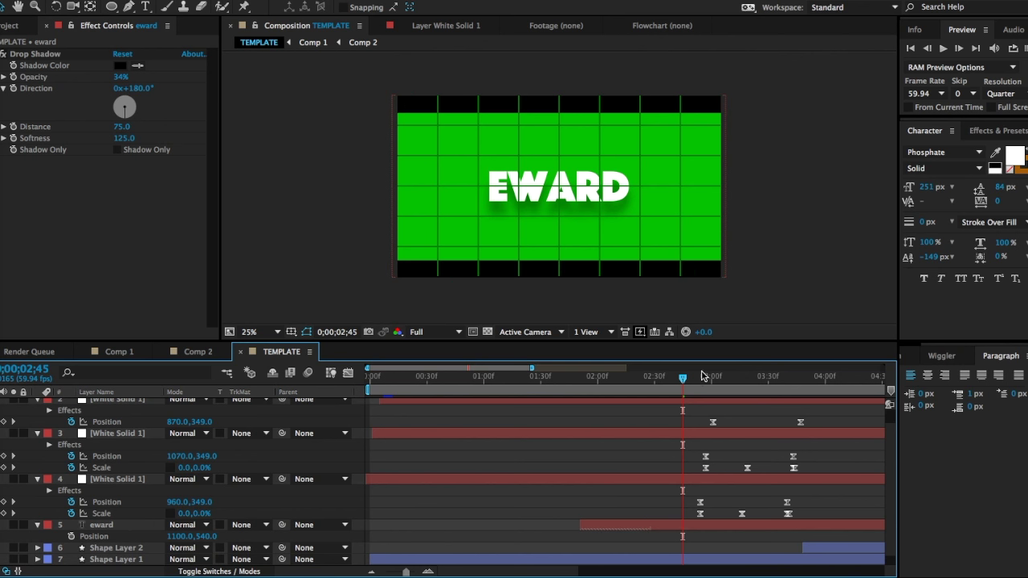
Step: Scrub the title animation, park time at 0;00;02;38, and pick the eward layer
left_click_drag(701, 376, 721, 377)
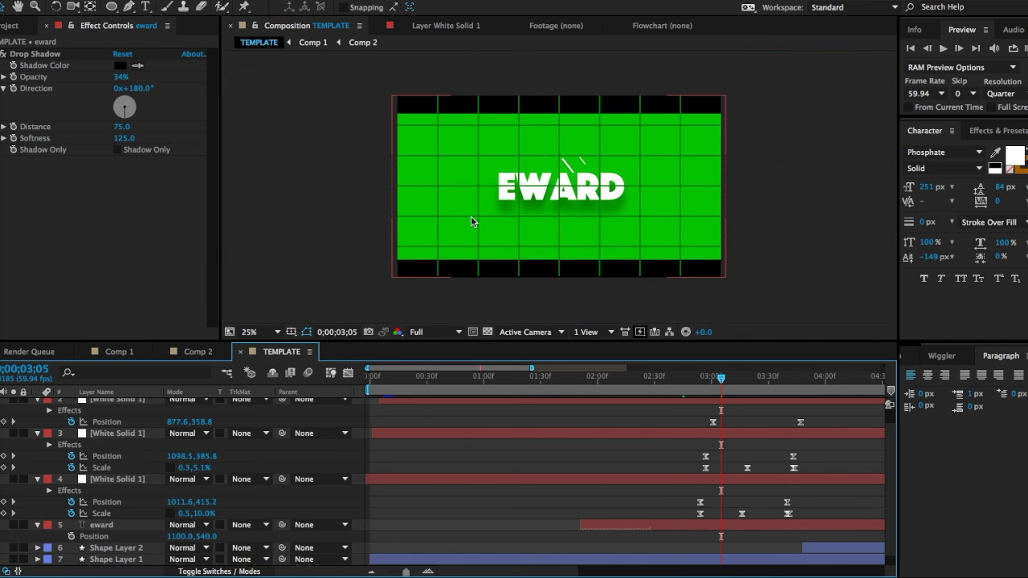
left_click(669, 384)
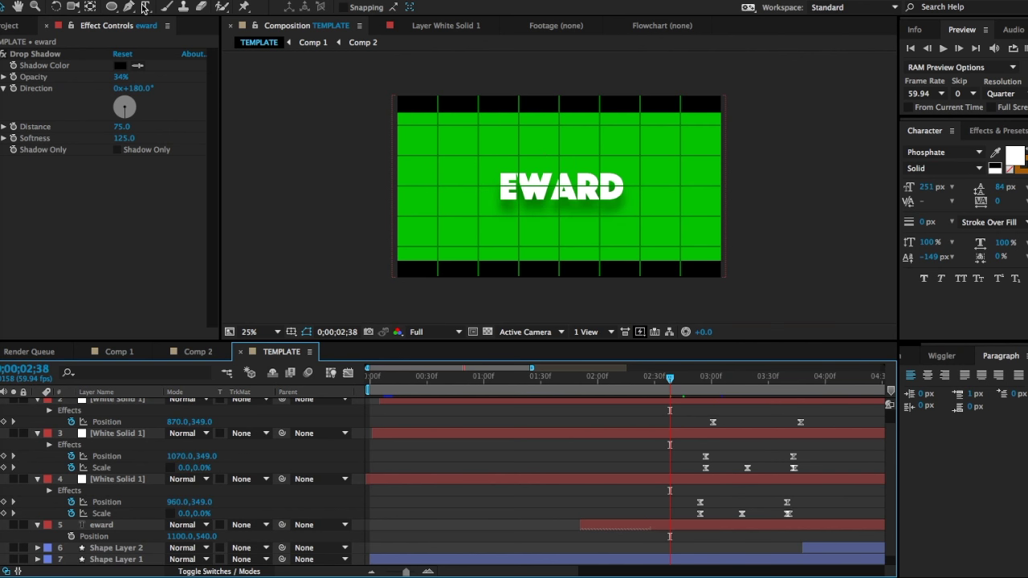
left_click(147, 11)
left_click(532, 183)
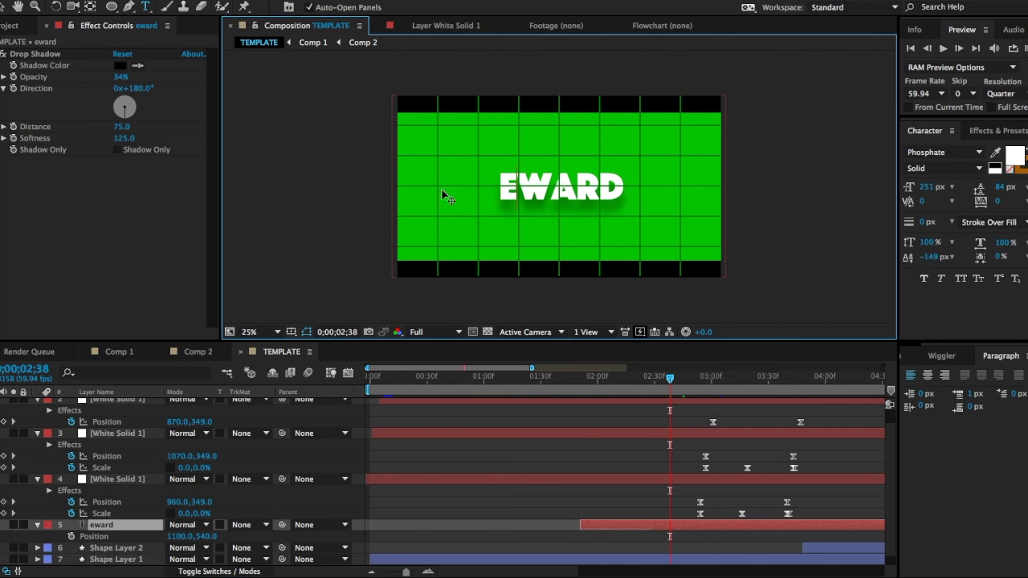
Step: Undo the accidental move to restore EWARD's earlier place and zoom the viewer to 50%
key("v")
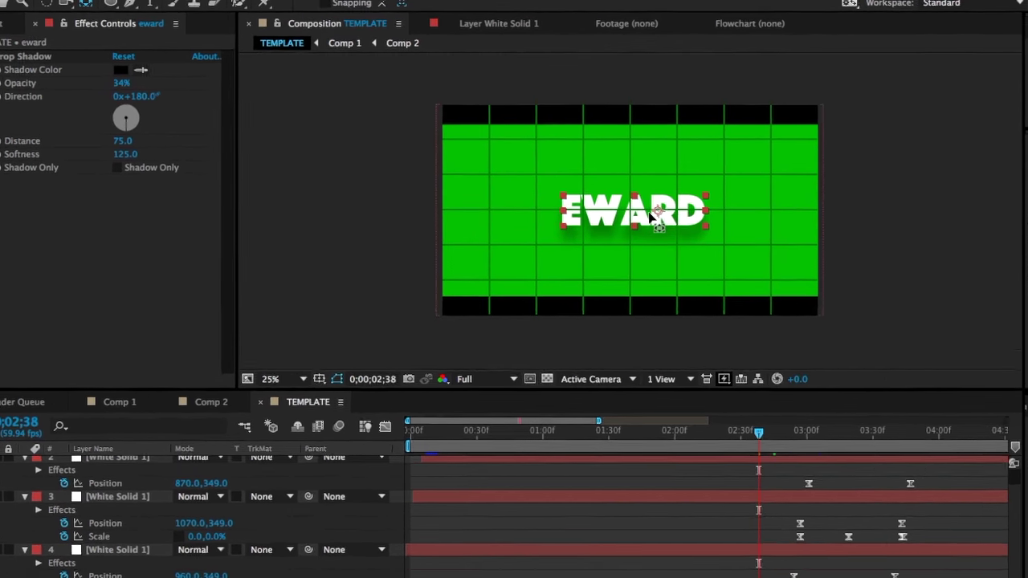
scroll(610, 197, "up", 2)
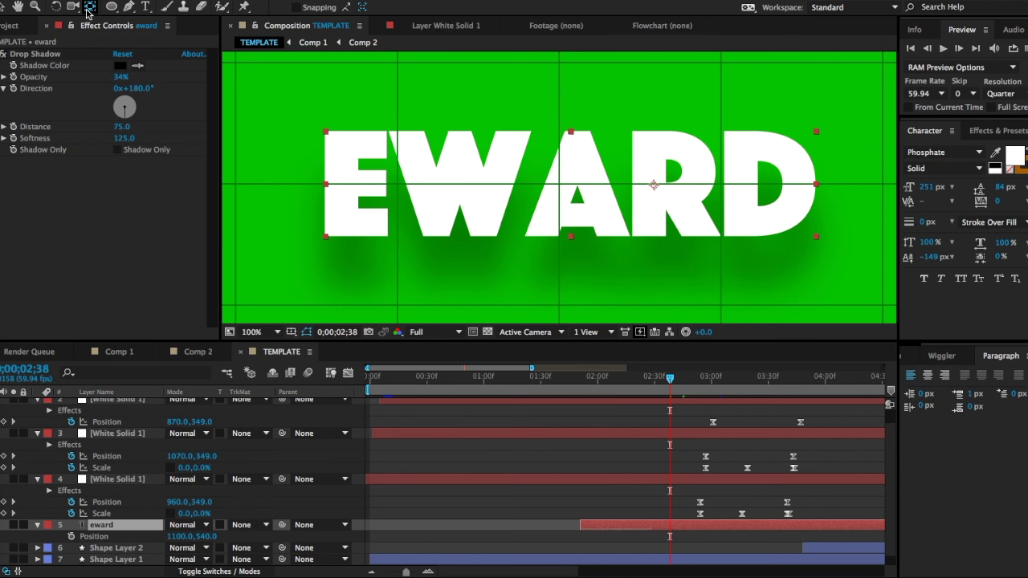
key("ctrl+z")
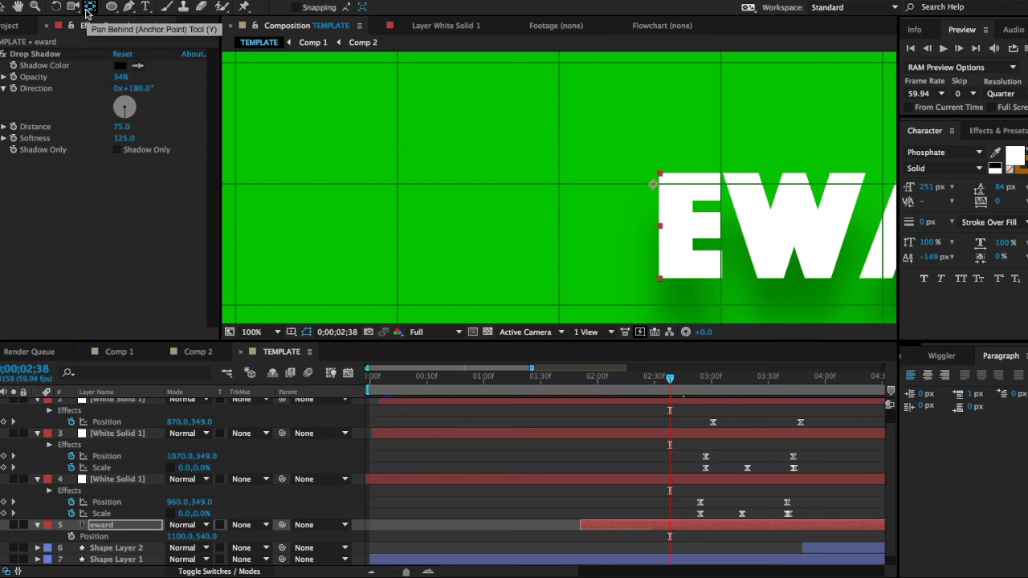
scroll(573, 135, "down", 2)
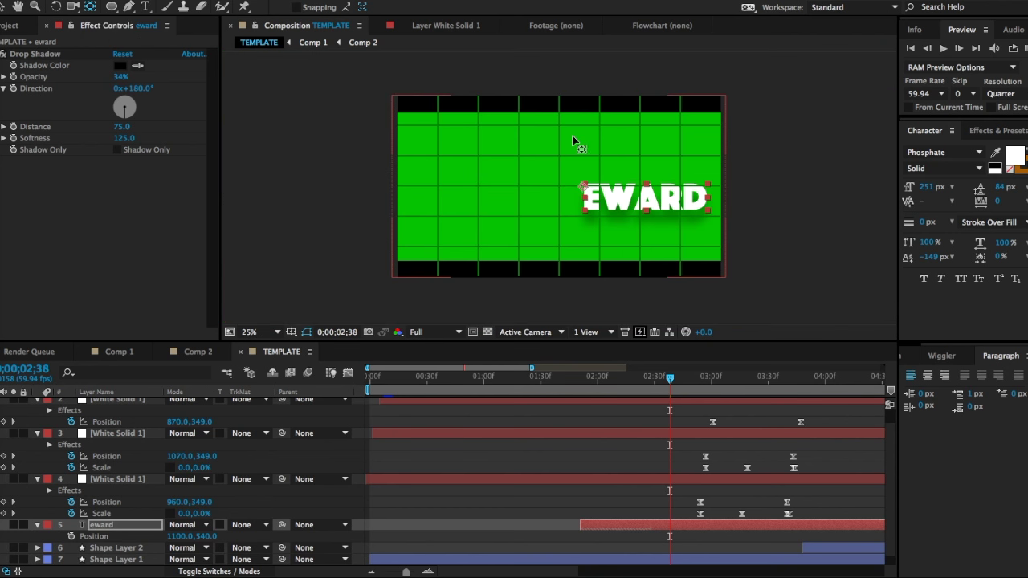
left_click(100, 0)
left_click(160, 3)
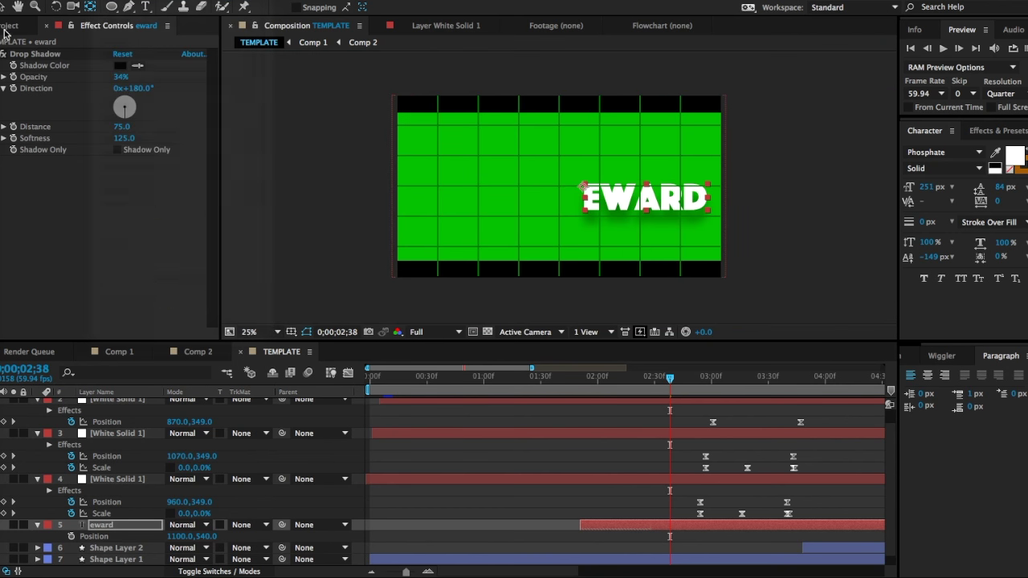
key("period")
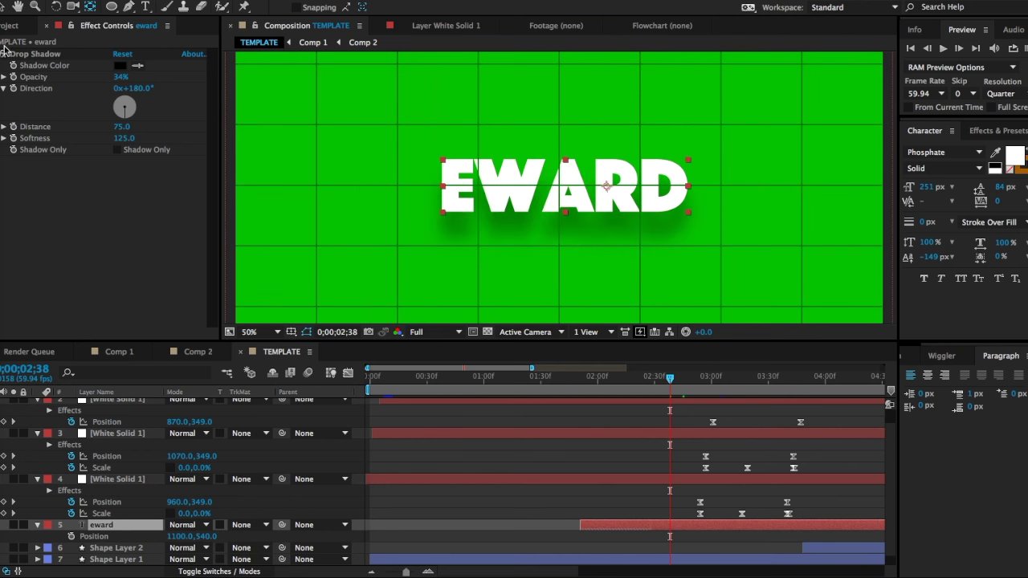
Step: Drag the eward anchor point onto the centre of the EWARD title at 400% zoom
left_click(91, 8)
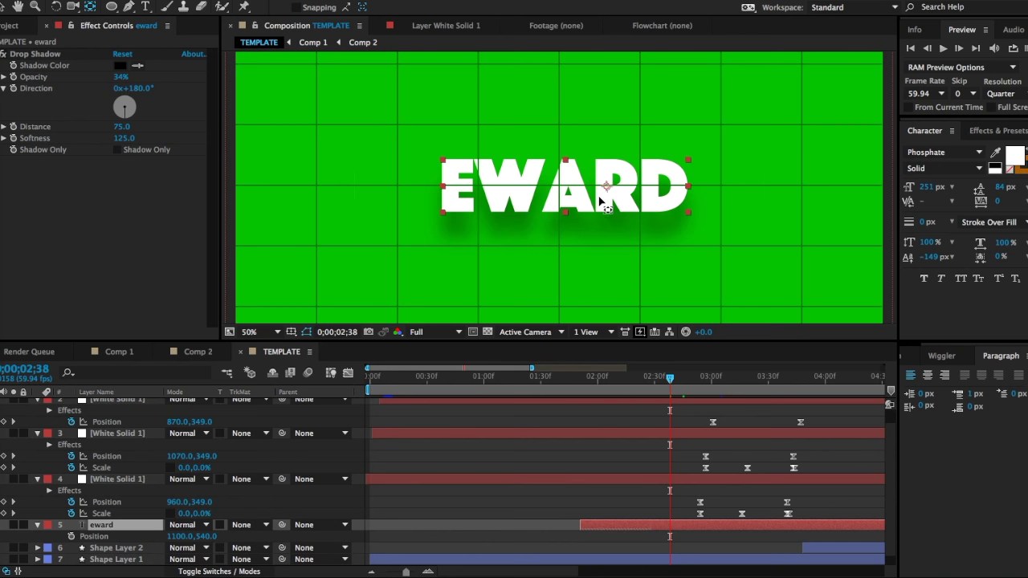
key("/")
key("period")
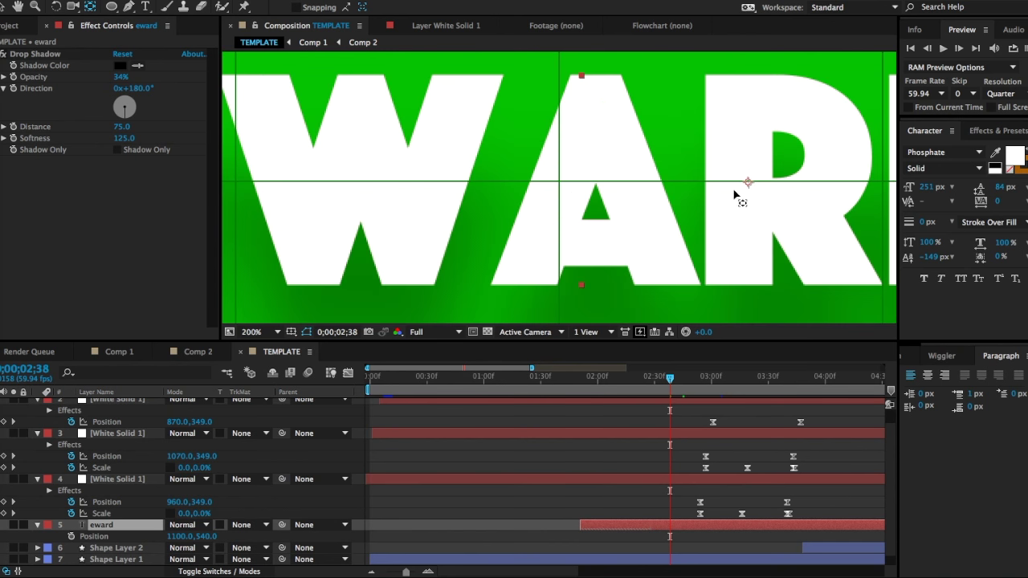
key("period")
key("comma")
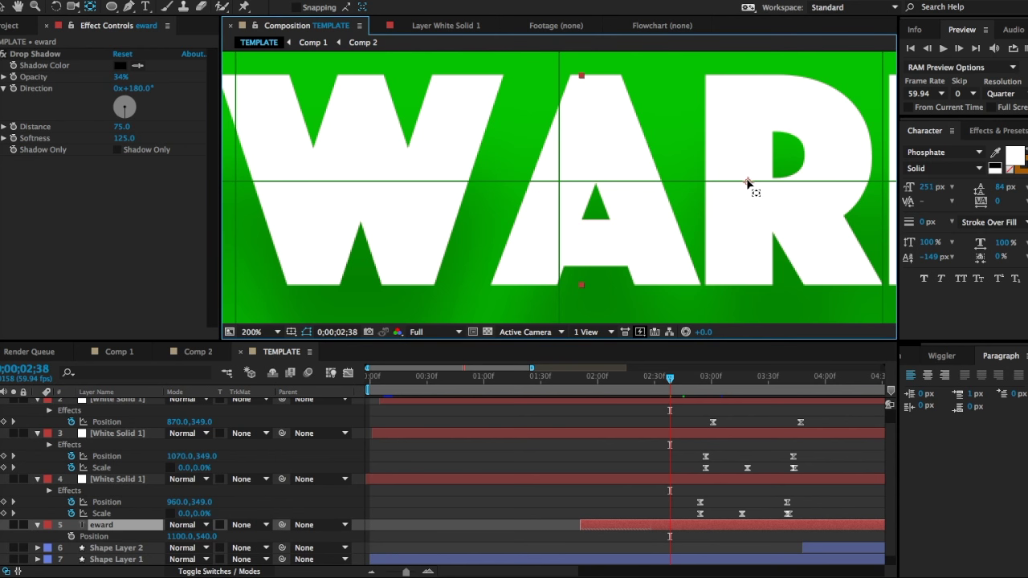
left_click_drag(747, 182, 579, 183)
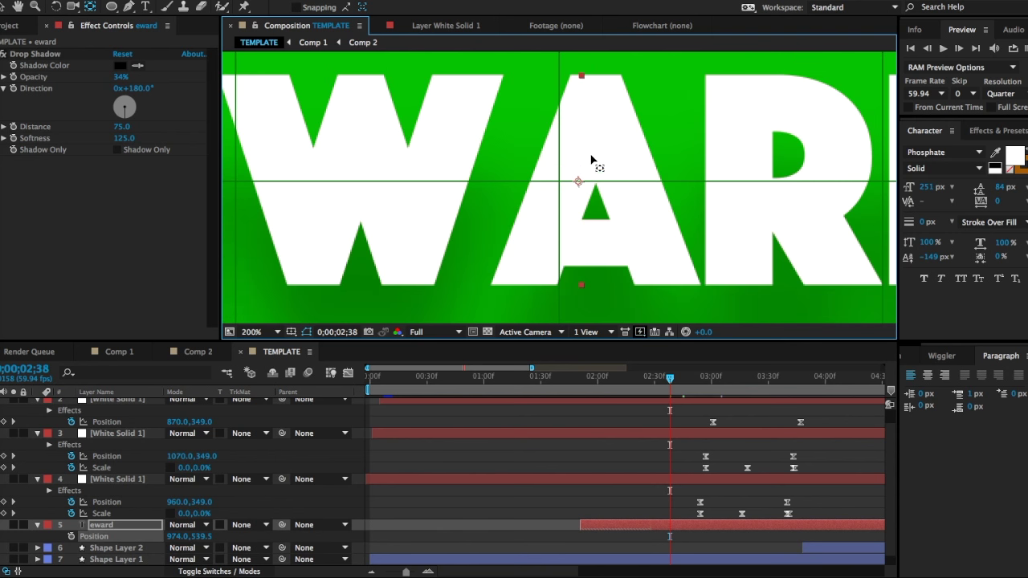
key("period")
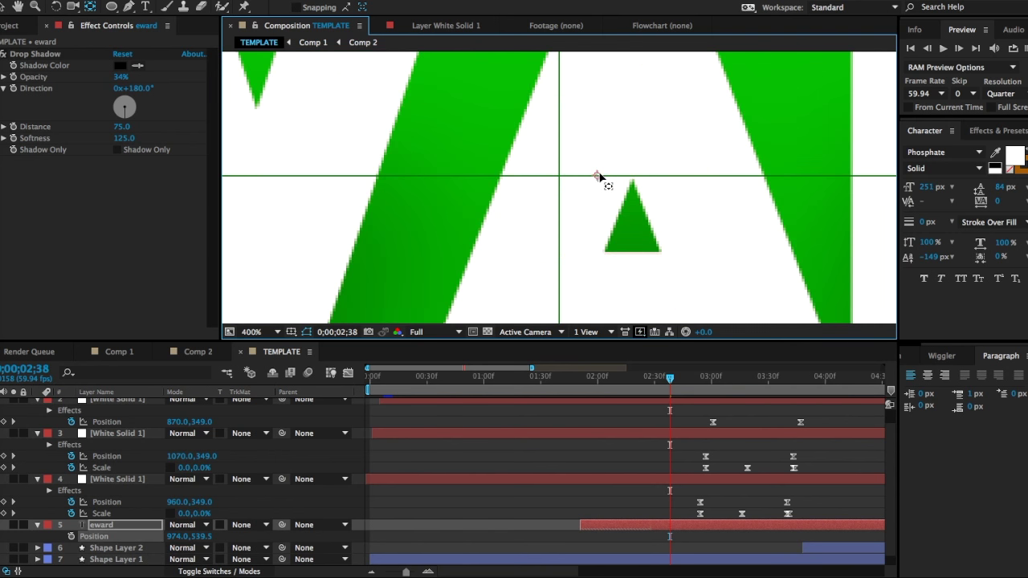
left_click_drag(598, 174, 599, 176)
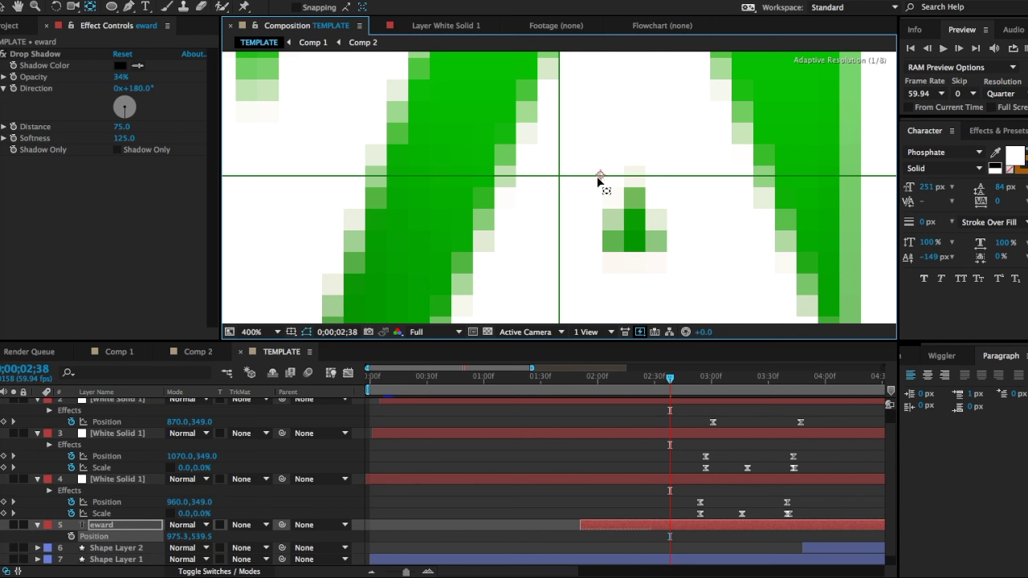
left_click_drag(596, 180, 599, 176)
scroll(601, 176, "down", 4)
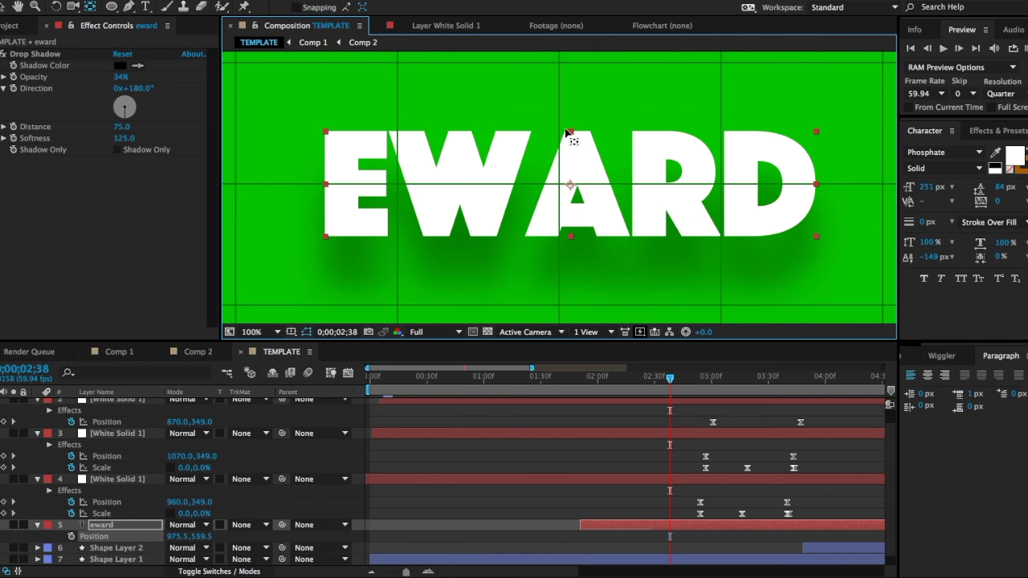
left_click(88, 217)
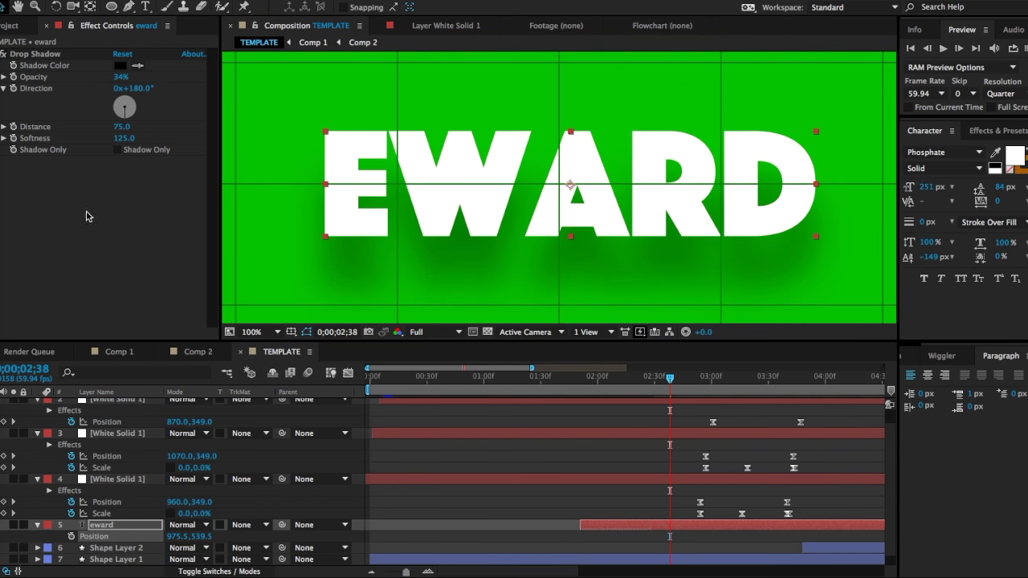
left_click(195, 540)
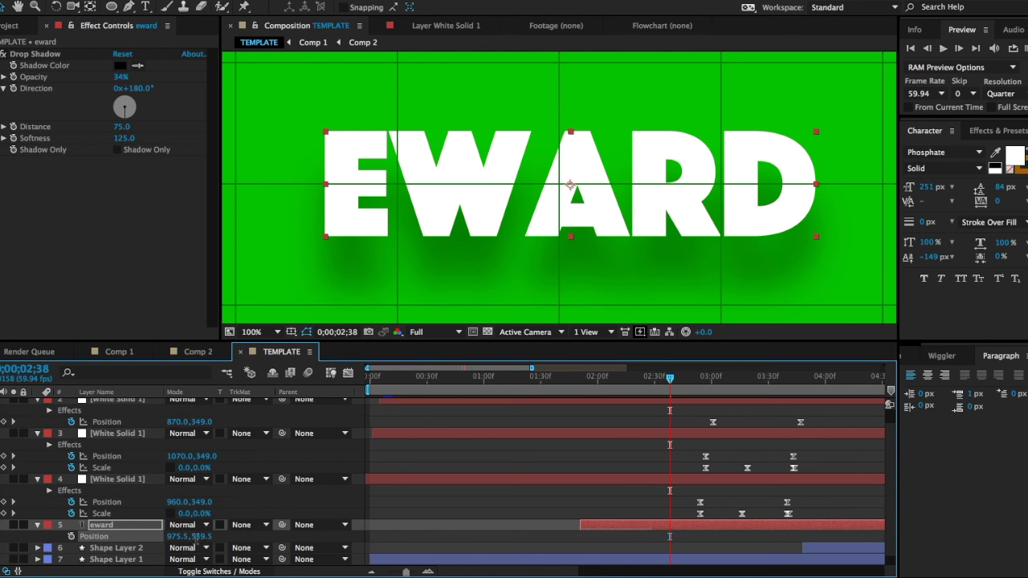
left_click(201, 536)
key("Return")
left_click(177, 537)
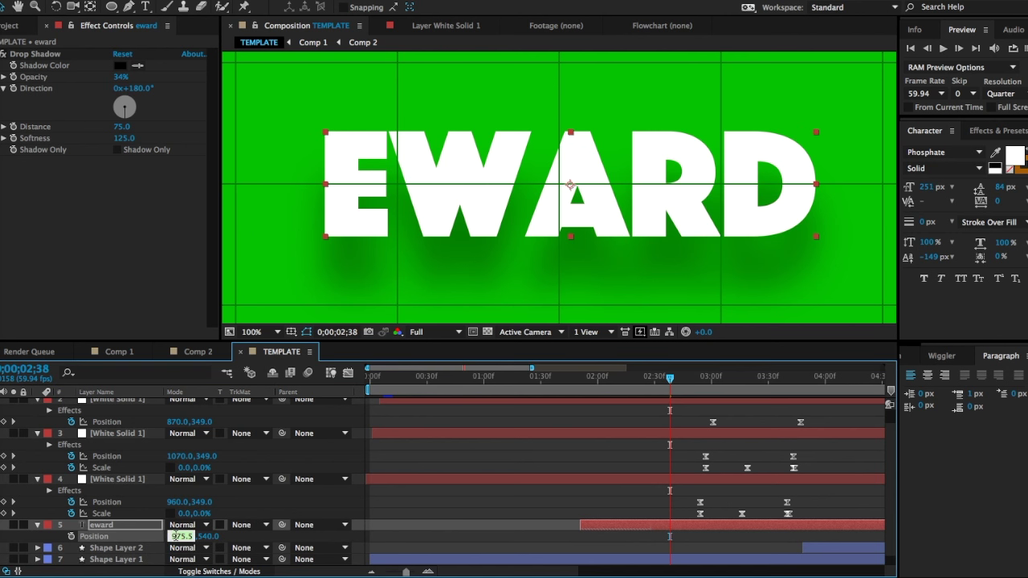
type("960")
key("Return")
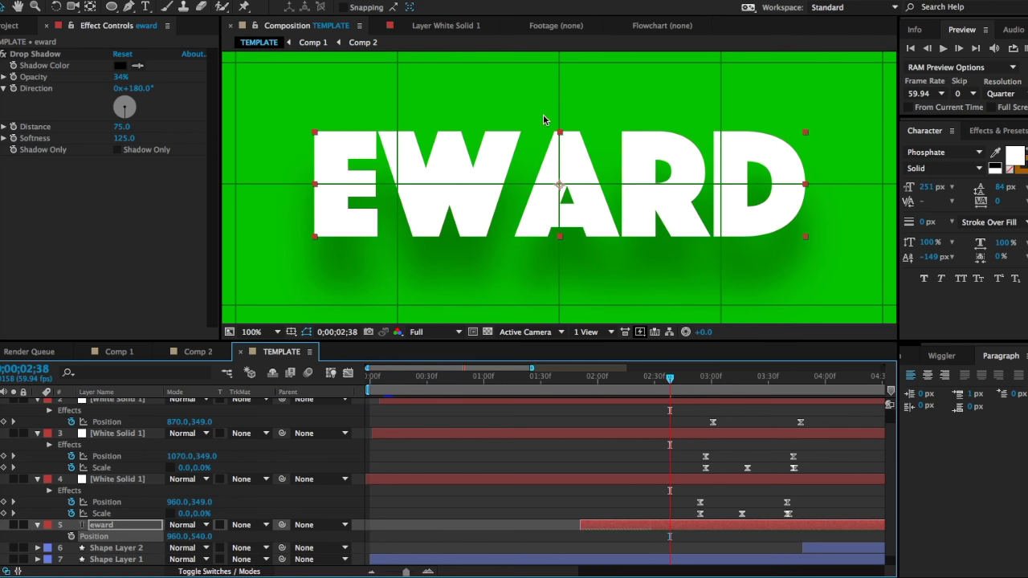
scroll(560, 208, "down", 2)
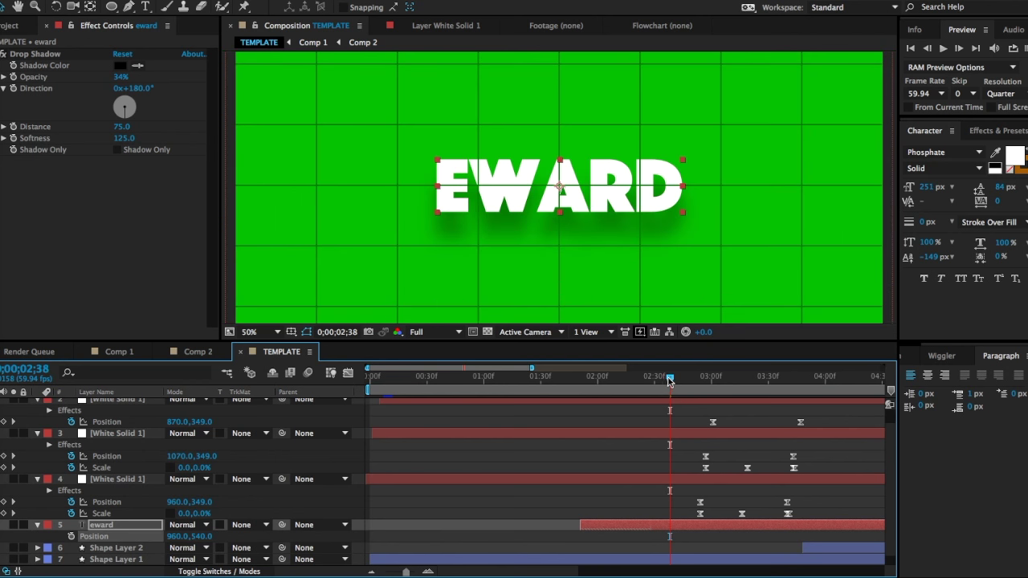
left_click_drag(669, 382, 852, 393)
scroll(635, 257, "up", 2)
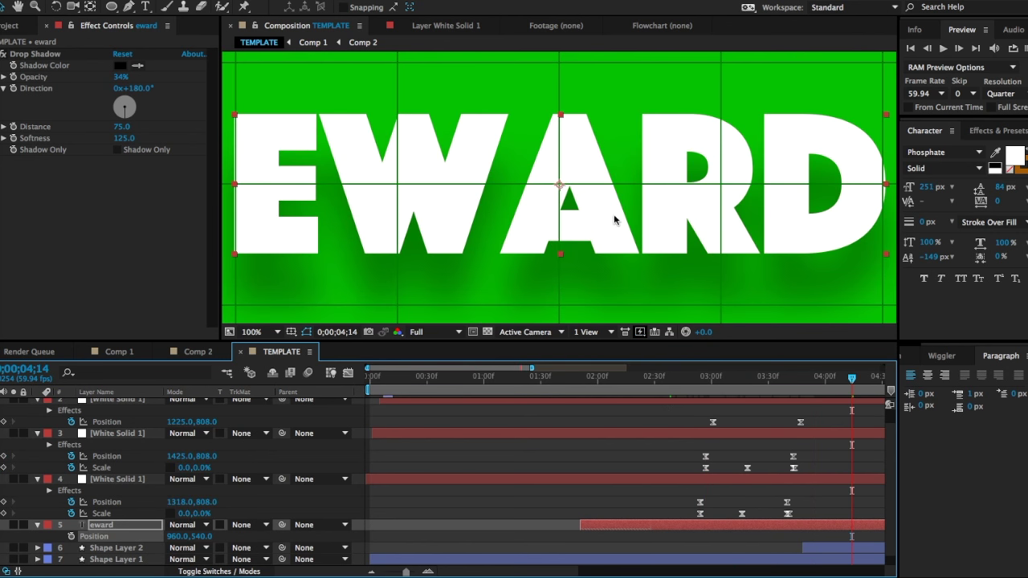
scroll(614, 219, "up", 4)
scroll(608, 187, "down", 7)
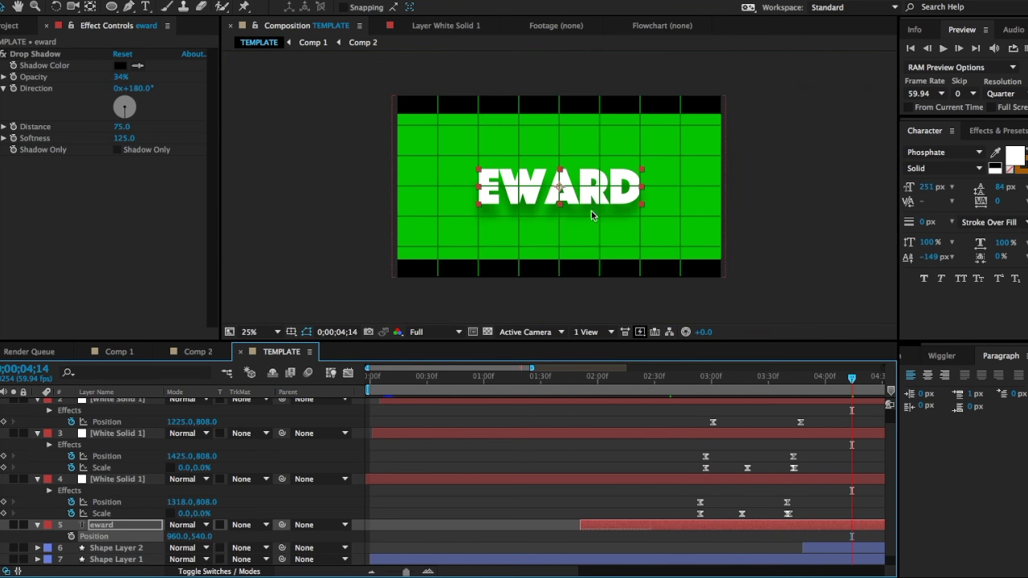
scroll(537, 220, "up", 6)
scroll(537, 220, "down", 7)
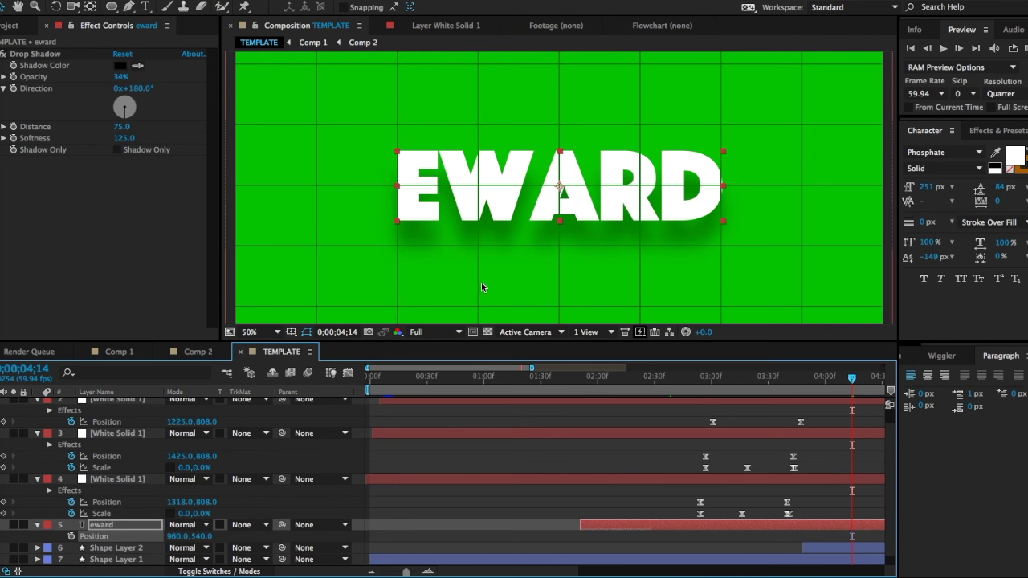
scroll(714, 179, "down", 2)
left_click(613, 453)
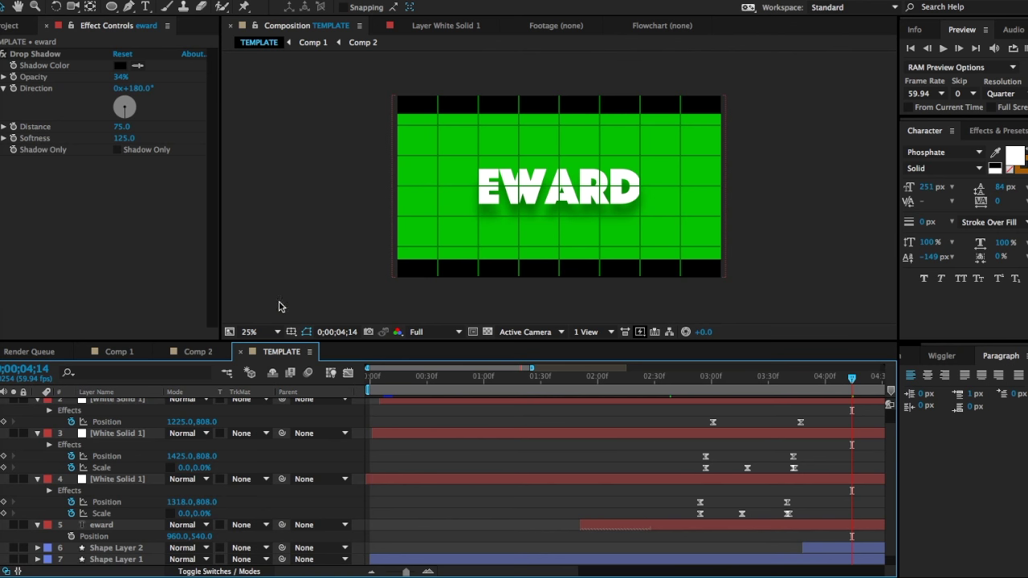
left_click(10, 25)
Step: Select Comp 2 in the Project panel and add it to the Render Queue
left_click(133, 0)
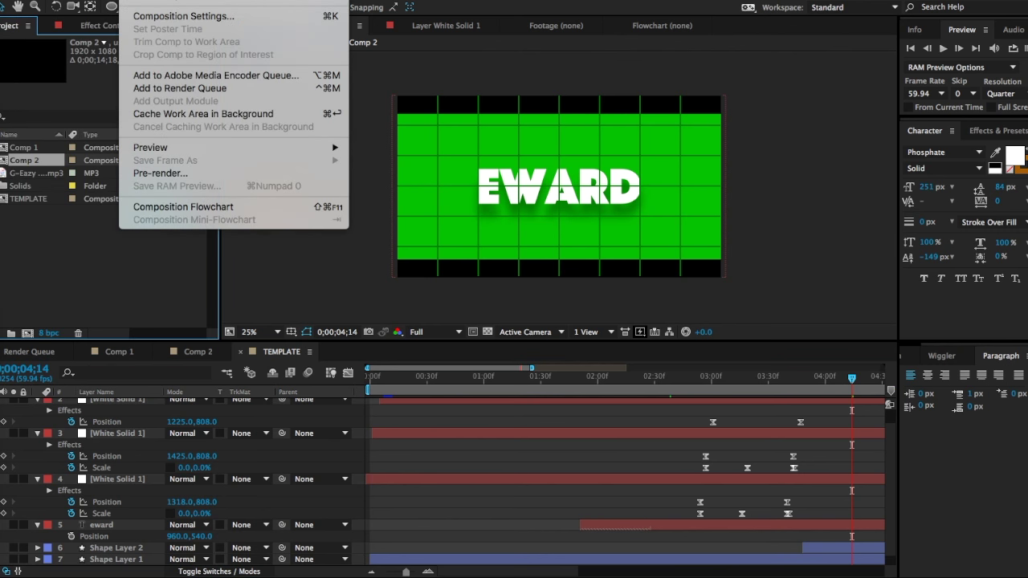
left_click(275, 251)
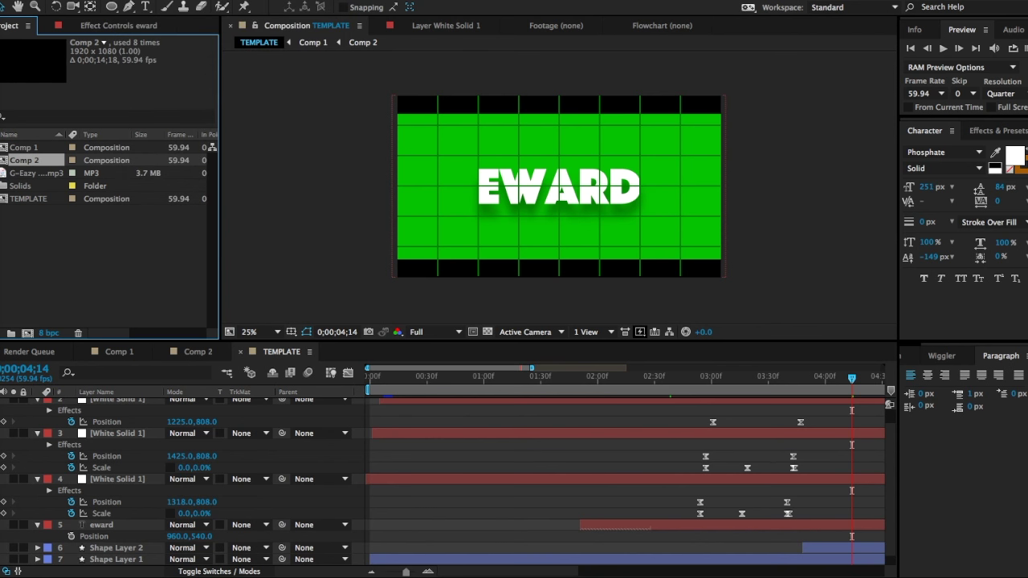
left_click(132, 0)
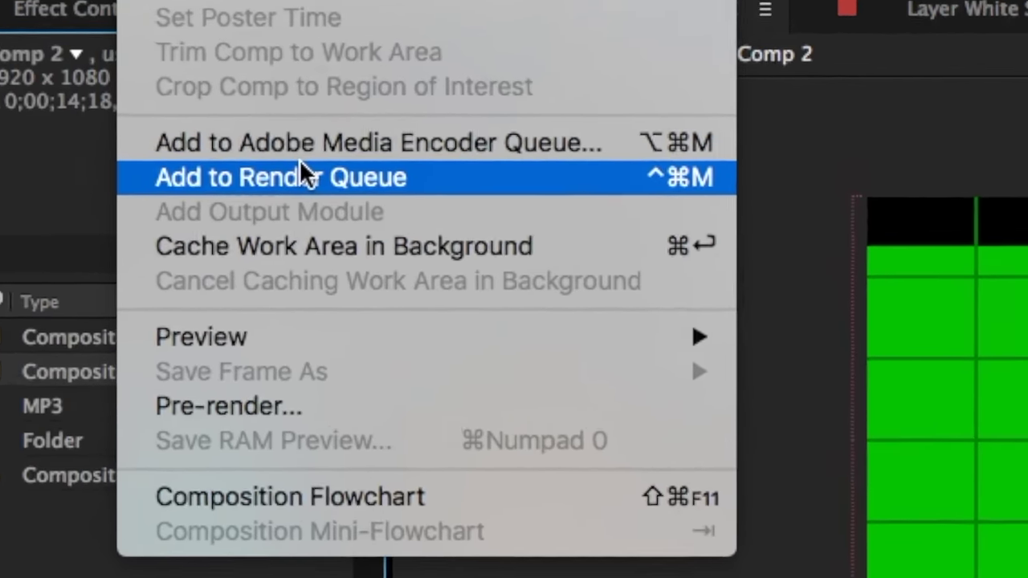
left_click(240, 127)
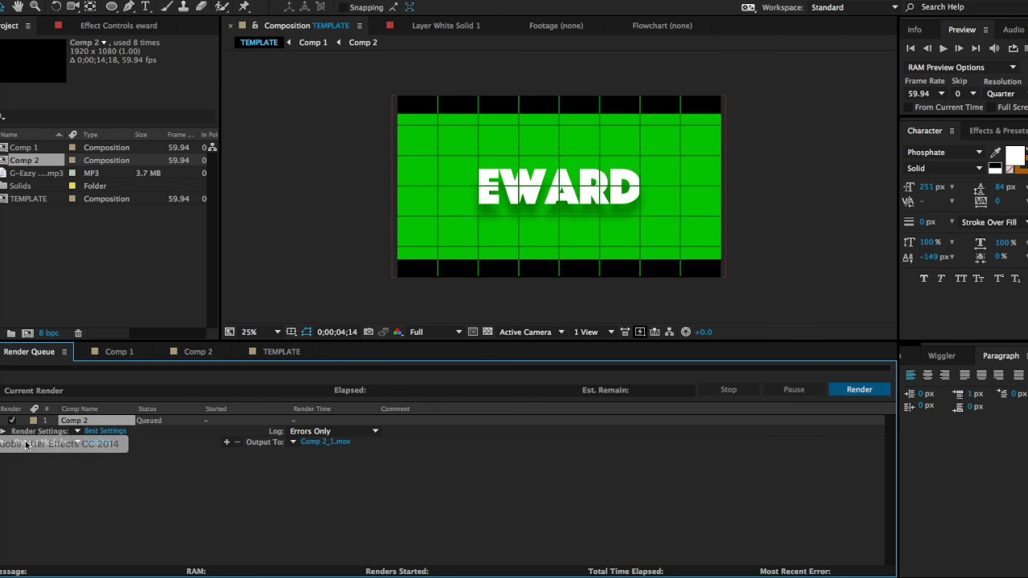
Step: Keep QuickTime as Comp 2's output format and choose Apple Lossless audio
left_click(101, 442)
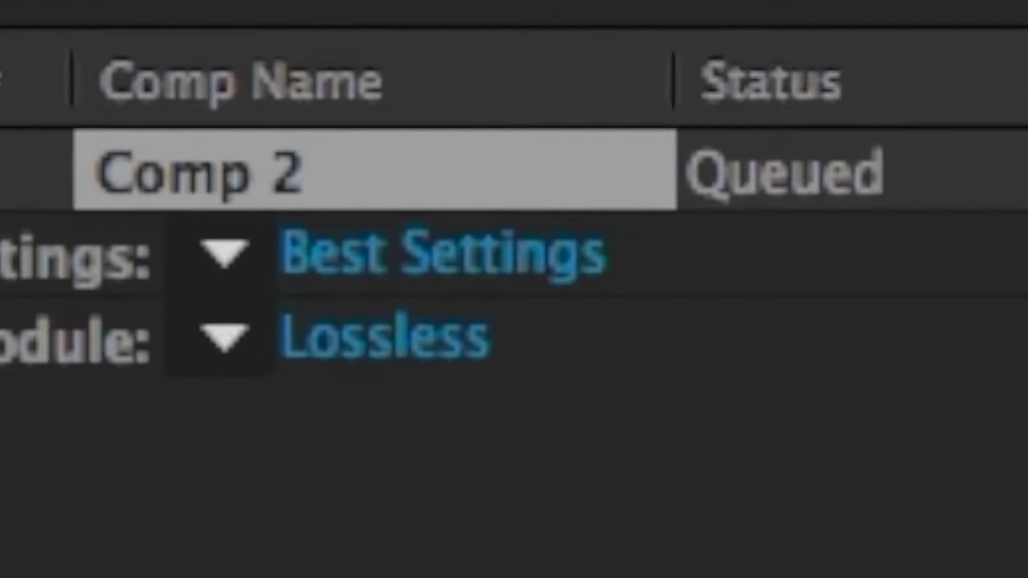
left_click(416, 58)
left_click(324, 165)
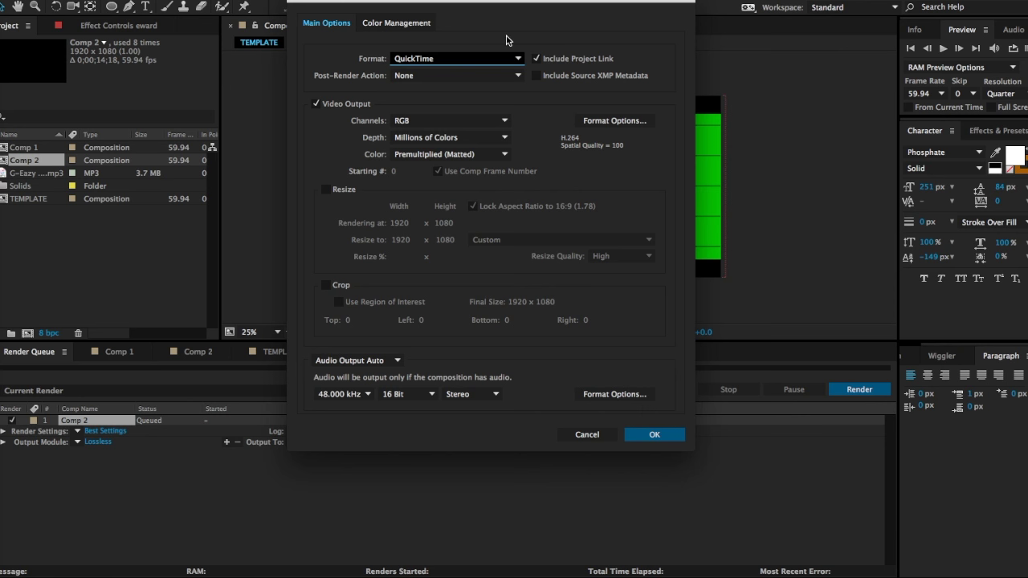
left_click(595, 393)
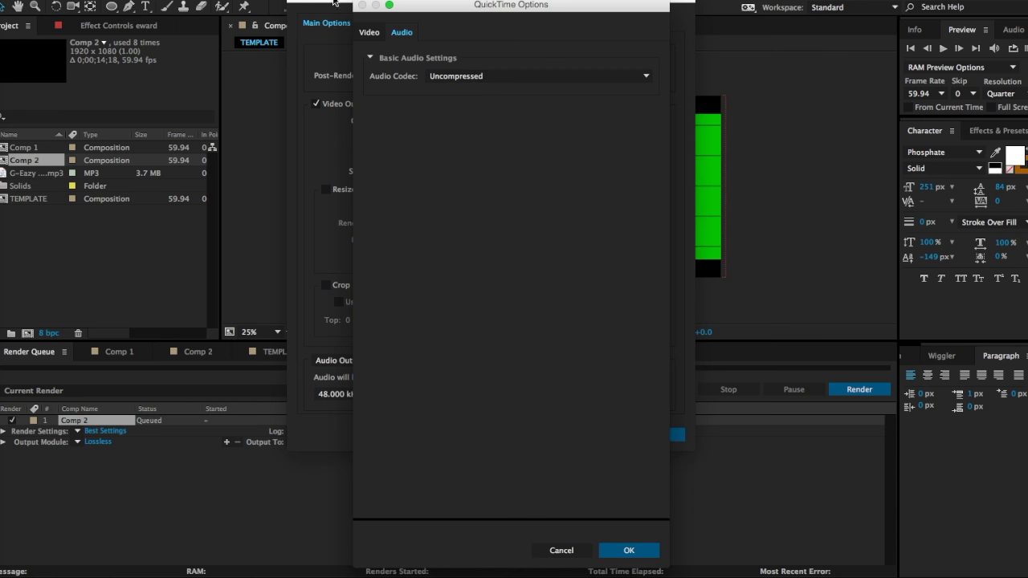
left_click(561, 551)
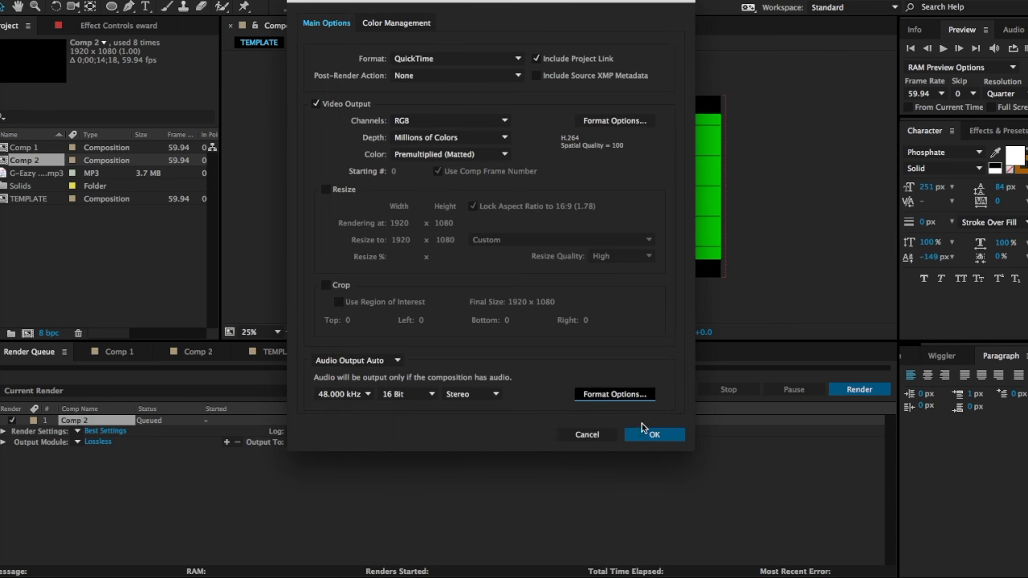
left_click(615, 394)
left_click(450, 76)
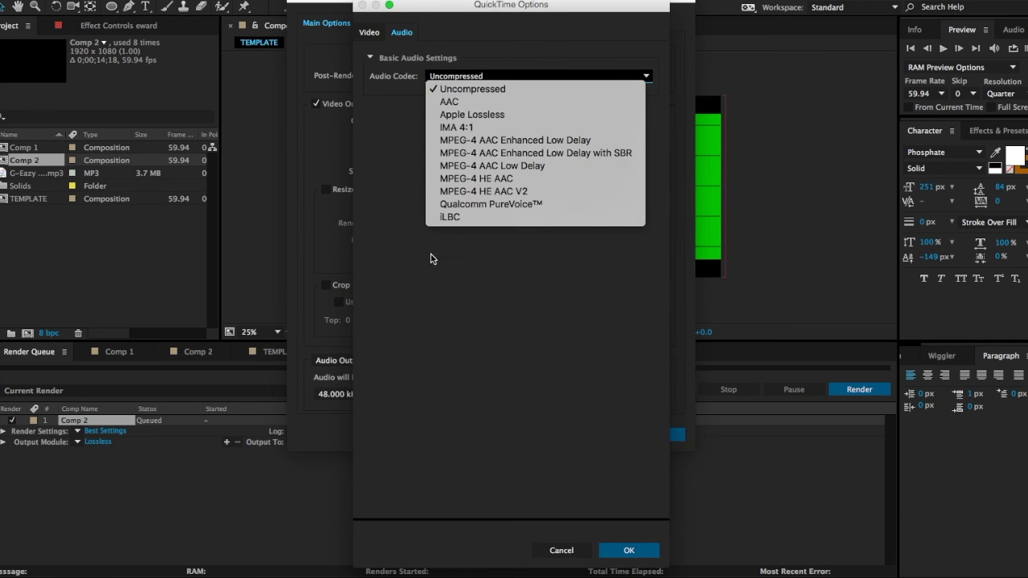
left_click(473, 114)
Step: Set the video codec to H.264, reconfirm Apple Lossless audio, and accept both dialogs
left_click(369, 31)
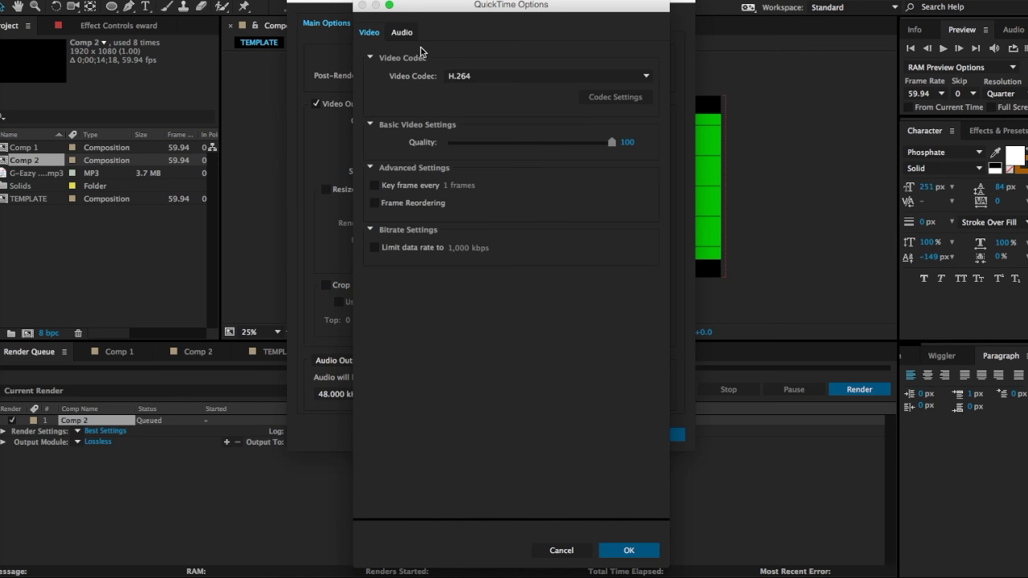
left_click(485, 80)
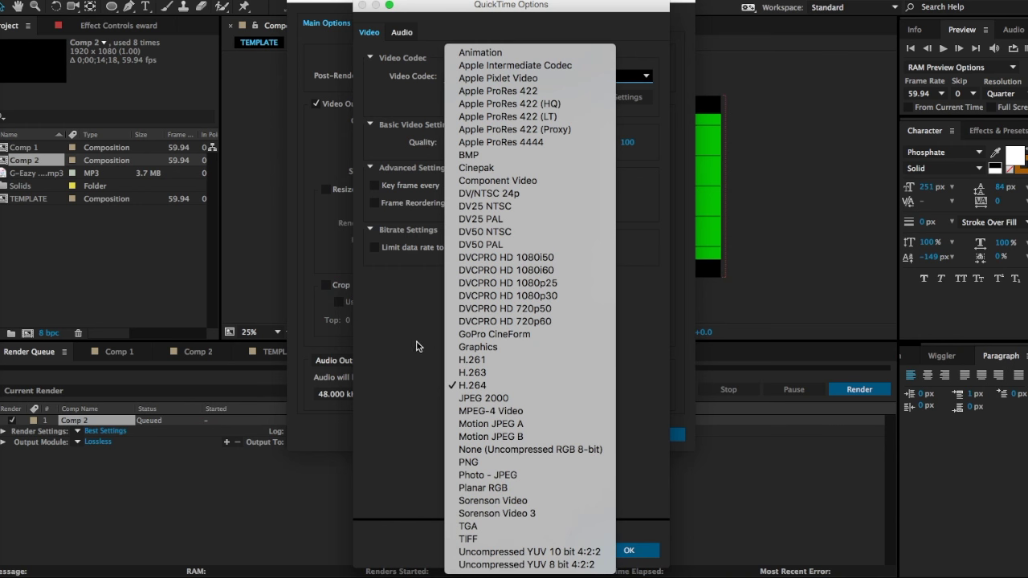
left_click(501, 386)
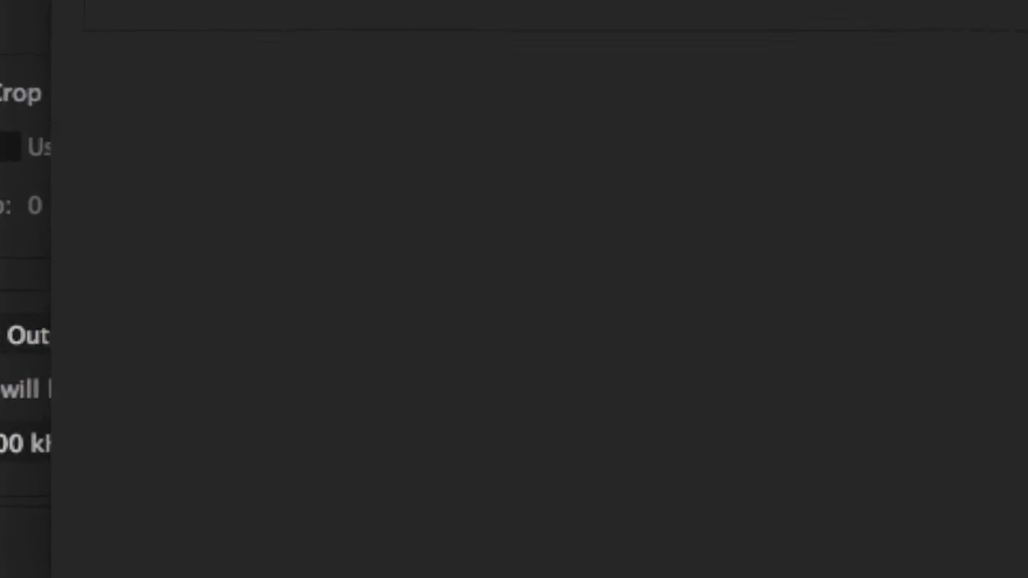
left_click(572, 548)
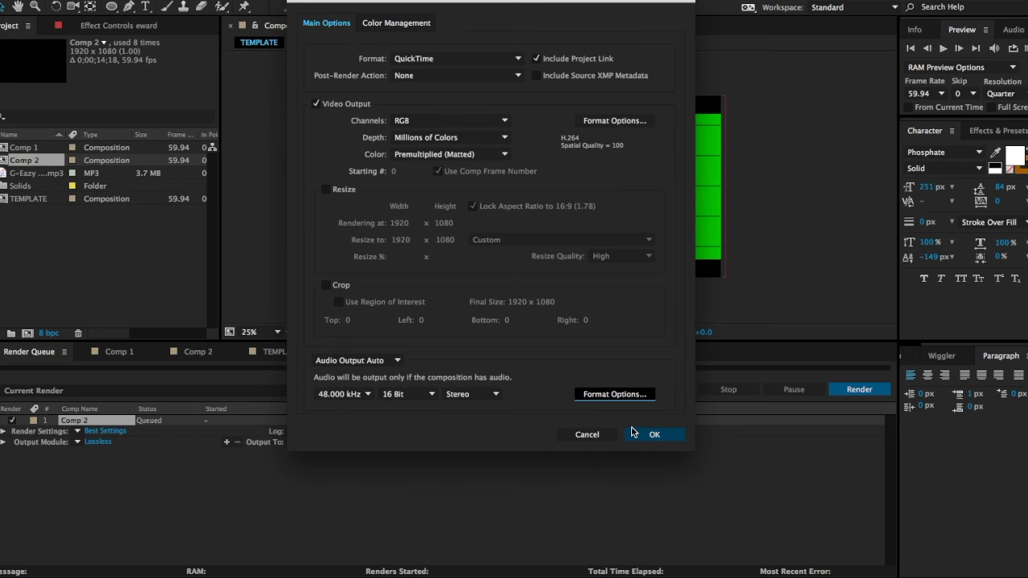
left_click(608, 394)
left_click(466, 78)
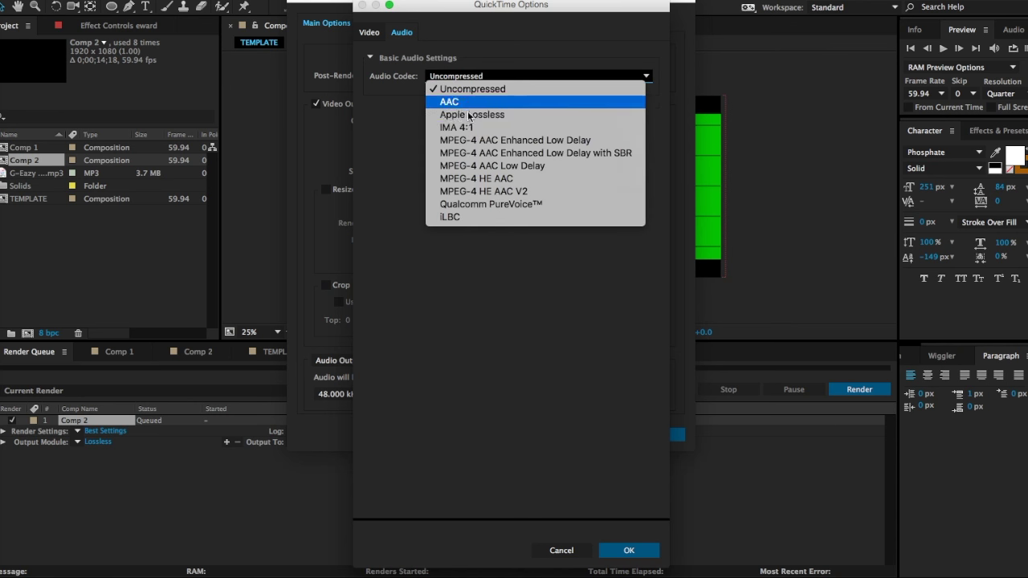
left_click(468, 117)
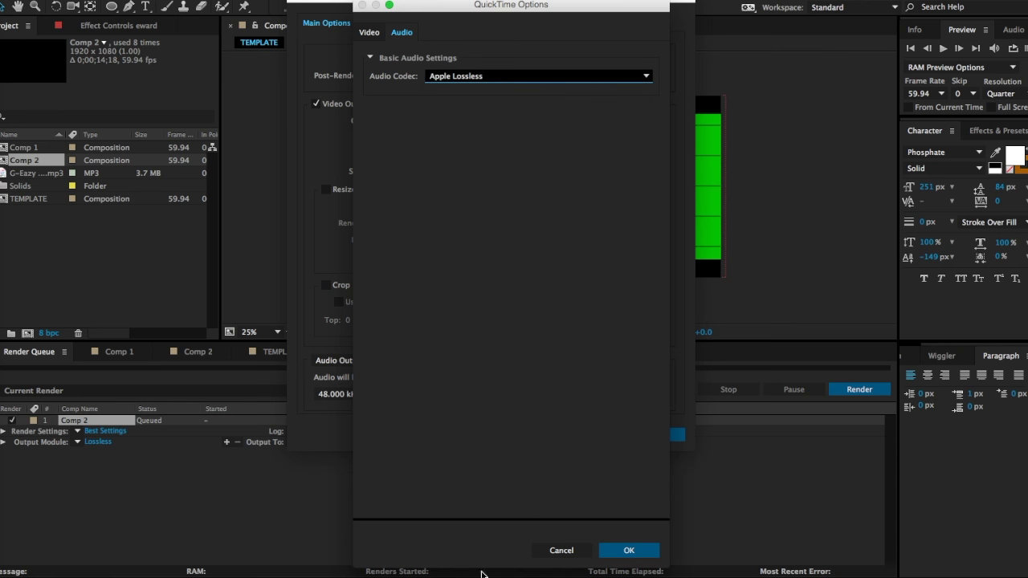
left_click(655, 550)
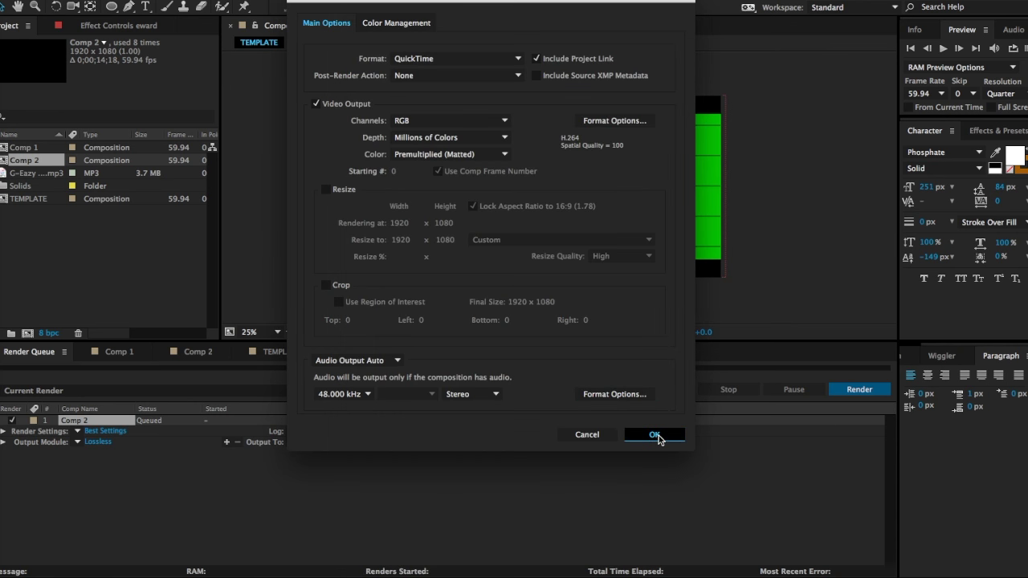
left_click(658, 435)
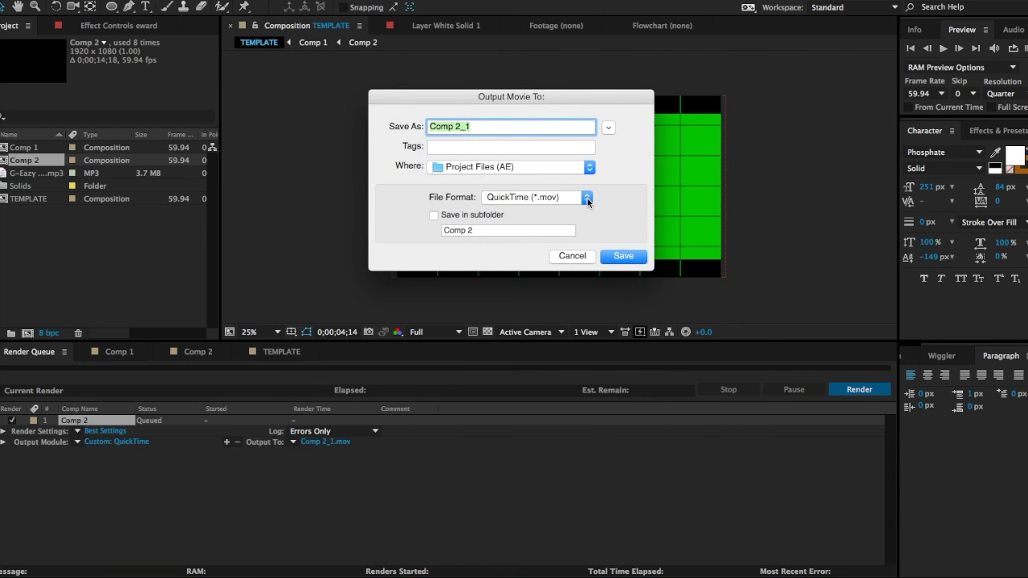
Step: Replace the output movie file name with 'New' and save
key("BackSpace")
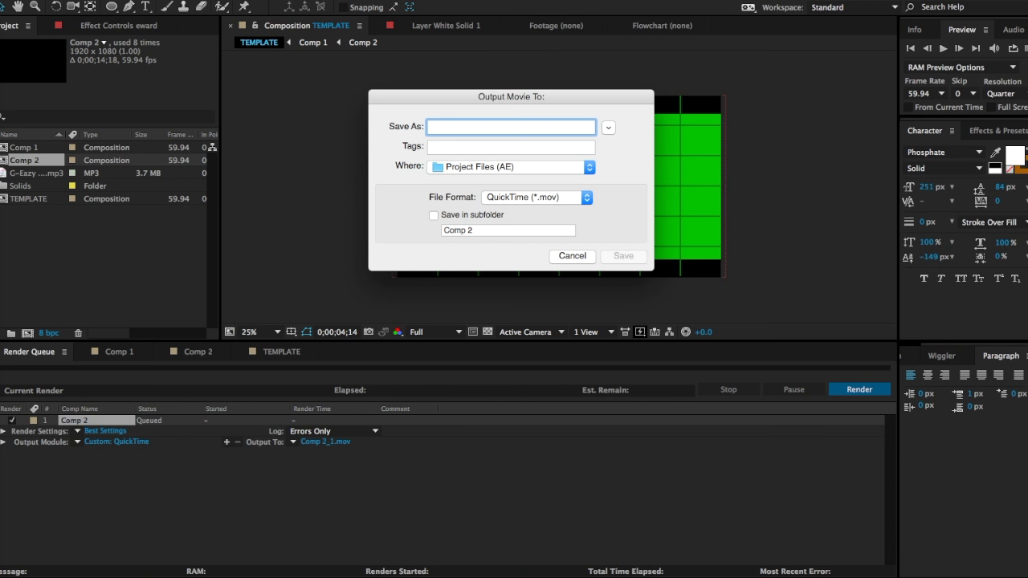
type("New intro by")
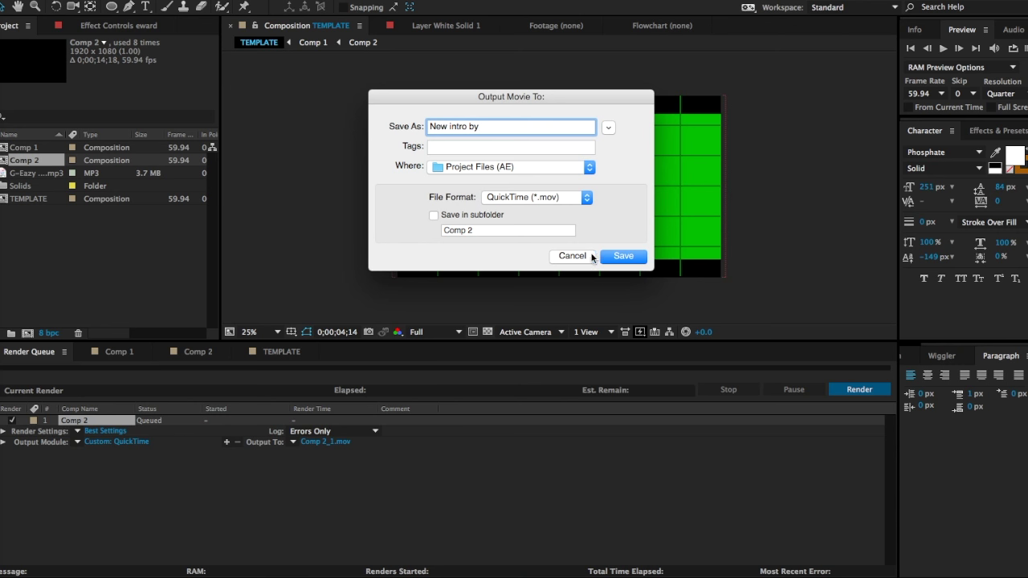
left_click(616, 256)
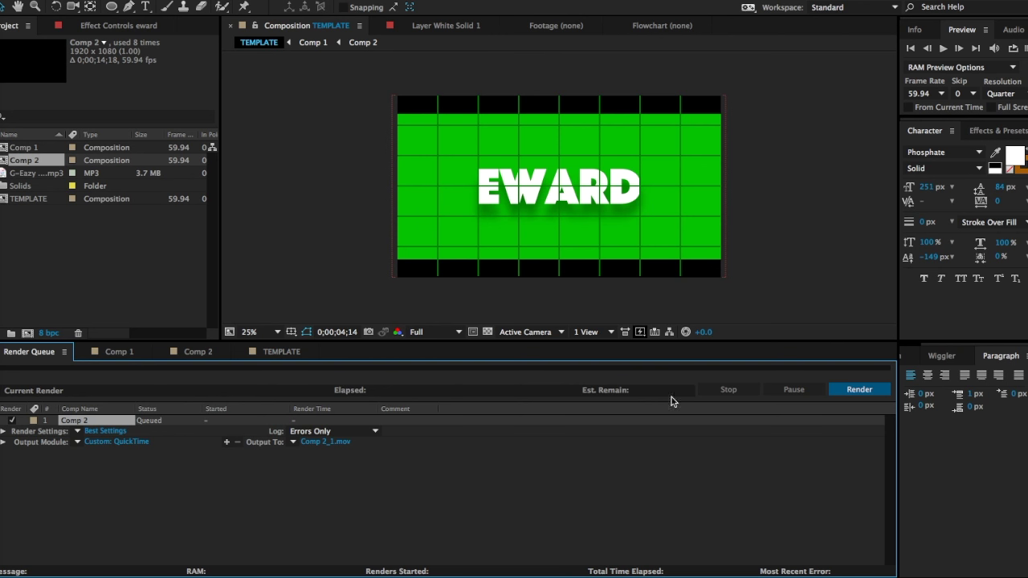
Step: Start rendering Comp 2, then pause and stop the render
left_click(861, 391)
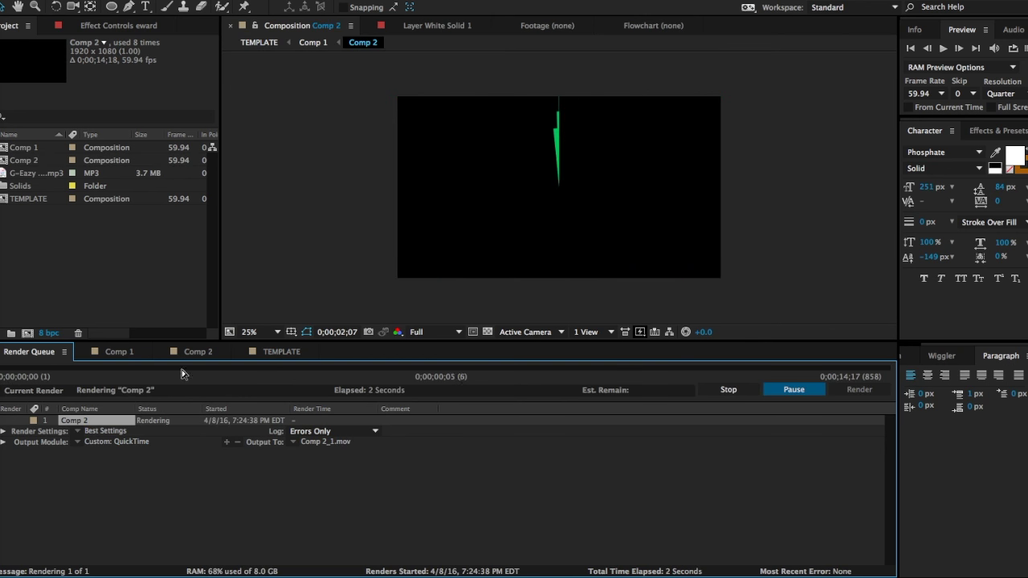
left_click(791, 392)
left_click(747, 389)
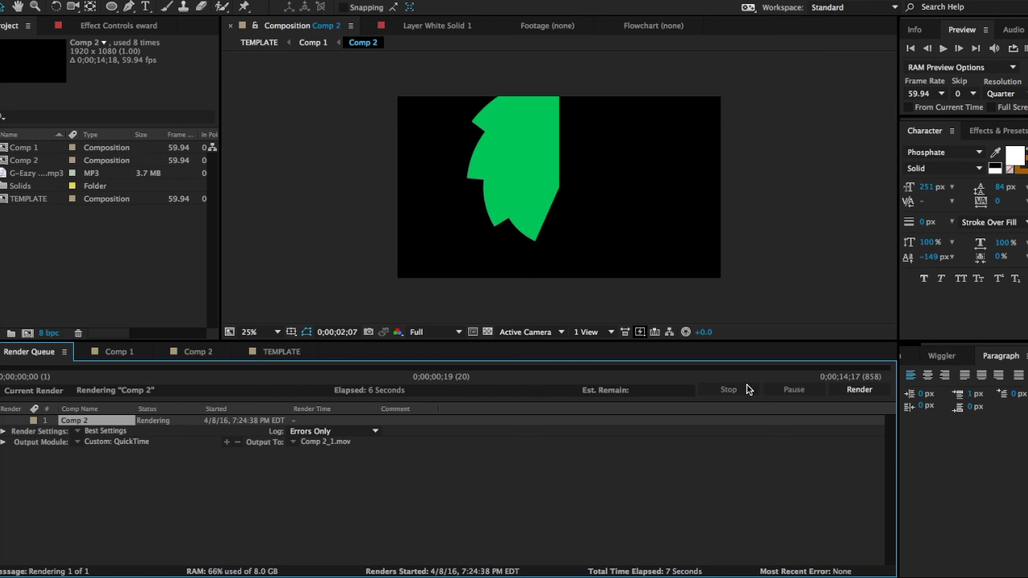